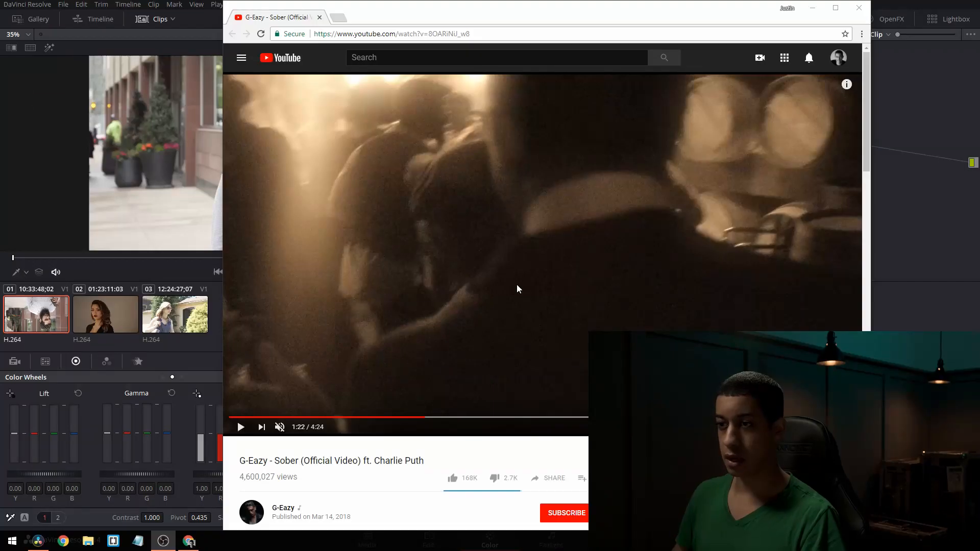
- Skim through the reference music video for its sepia look, and switch to the DaVinci Resolve project
{"action": "left_click_drag", "start_coordinate": [412, 422], "coordinate": [392, 417]}
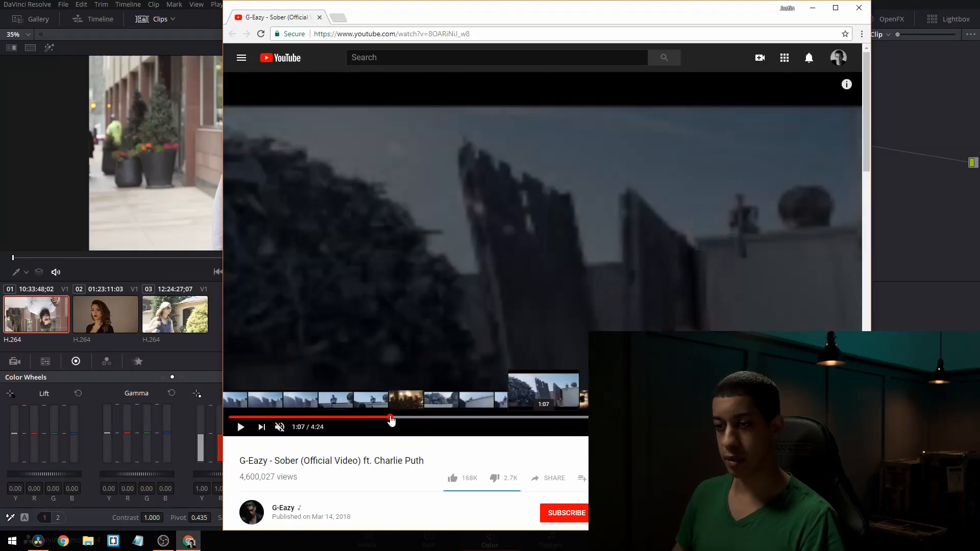
{"action": "key", "text": "space"}
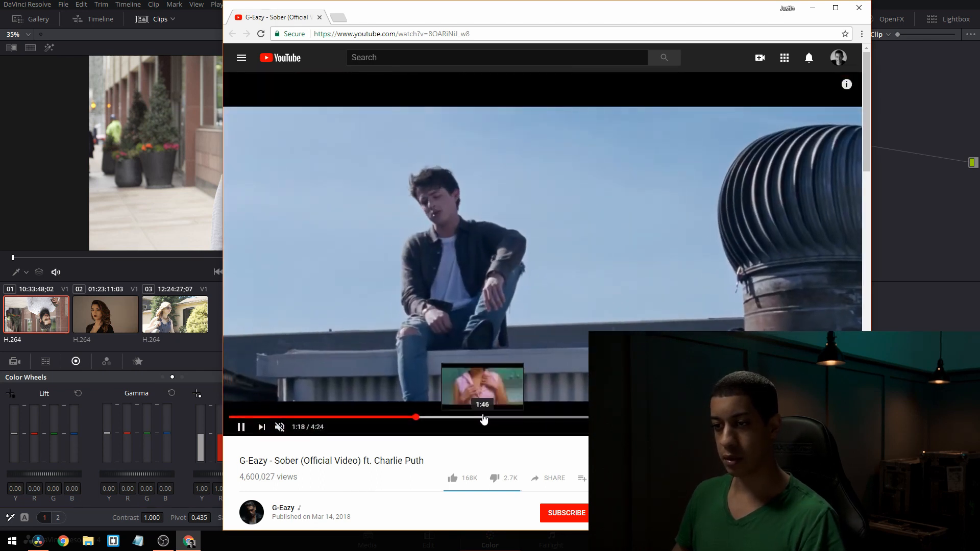
{"action": "left_click_drag", "start_coordinate": [484, 418], "coordinate": [607, 418]}
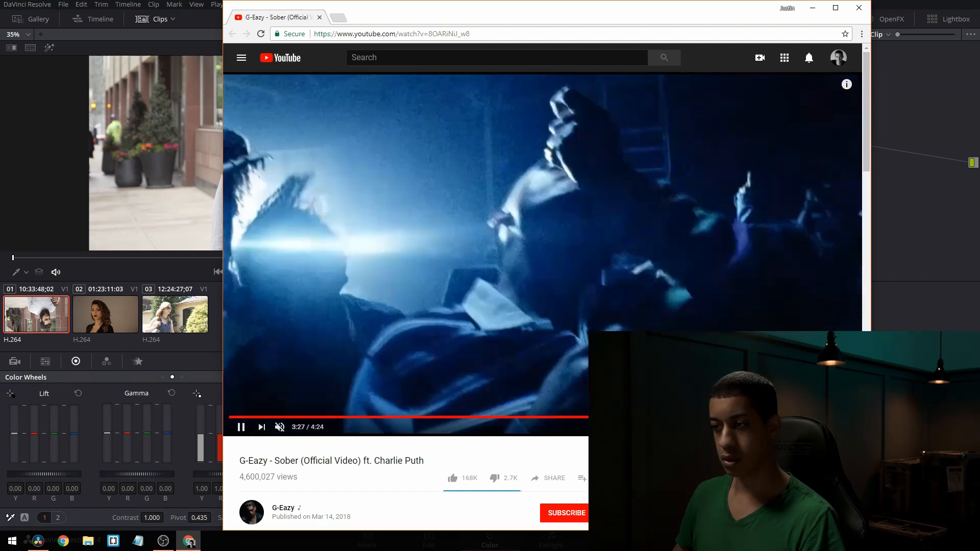
{"action": "left_click", "coordinate": [117, 196]}
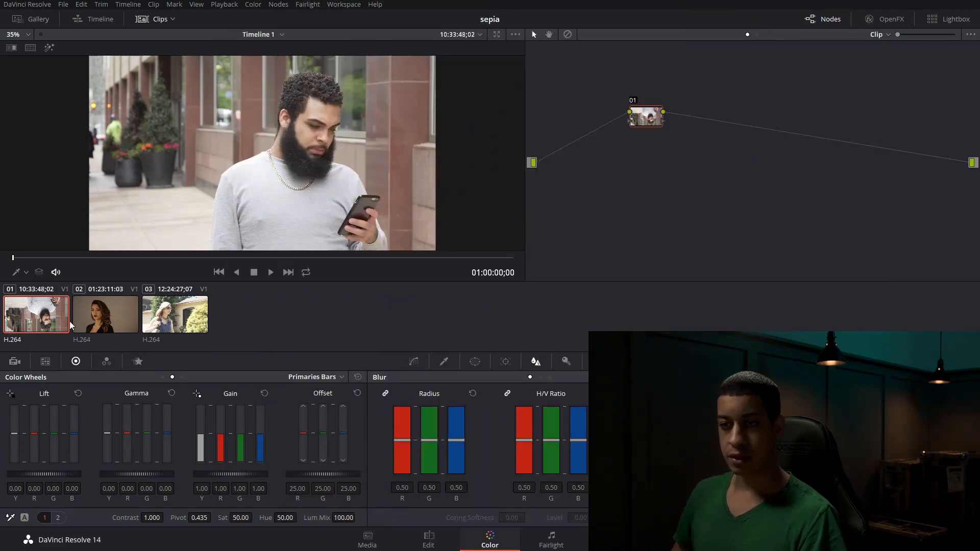
- Set node 01's luma gain to 0.90 on clip 01 and make the node monochrome with the RGB Mixer
{"action": "left_click_drag", "start_coordinate": [652, 119], "coordinate": [589, 145]}
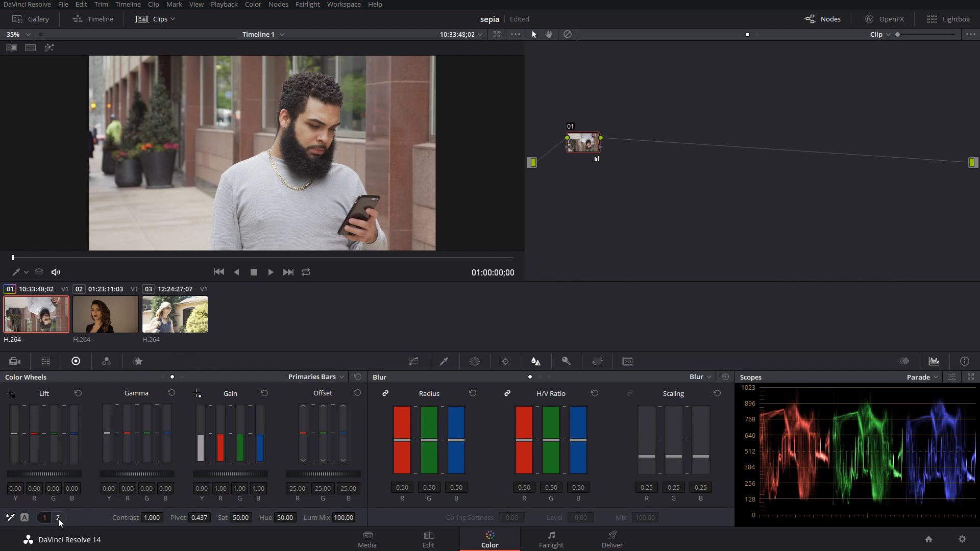
{"action": "left_click", "coordinate": [105, 362]}
{"action": "left_click", "coordinate": [240, 520]}
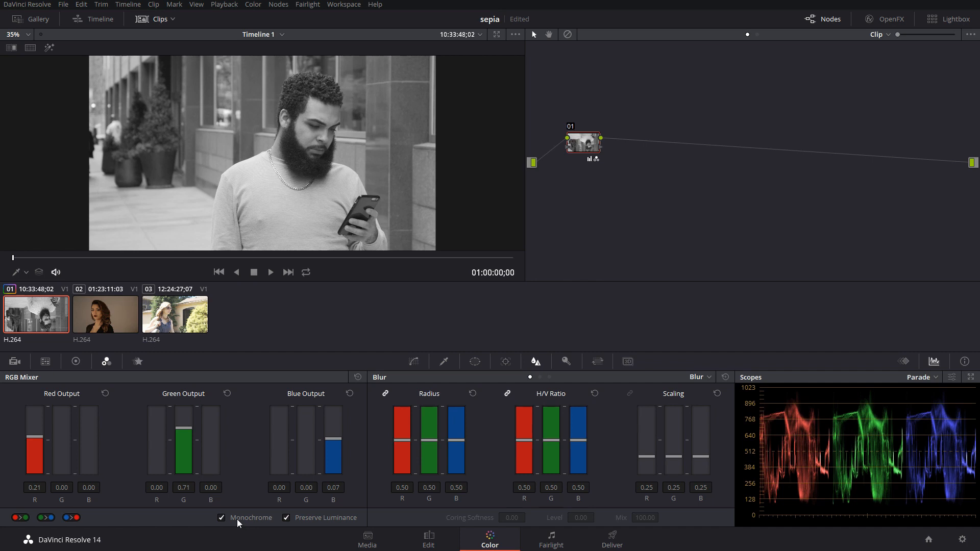
- Try a monochrome mix of red 0.44, green 0.41 and blue -0.28, and reset the RGB Mixer
{"action": "left_click", "coordinate": [39, 431]}
{"action": "left_click_drag", "start_coordinate": [187, 430], "coordinate": [188, 435]}
{"action": "left_click_drag", "start_coordinate": [333, 447], "coordinate": [328, 450]}
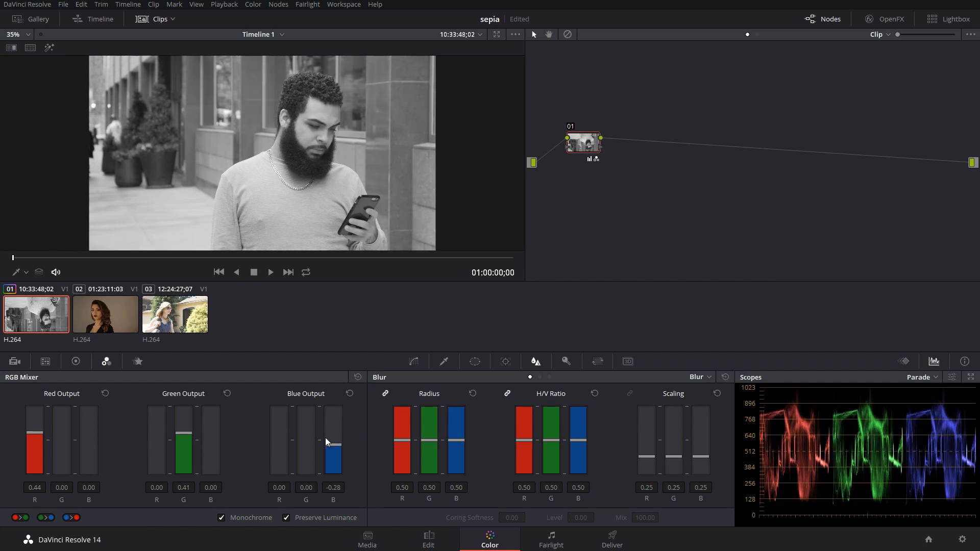
{"action": "left_click", "coordinate": [357, 377]}
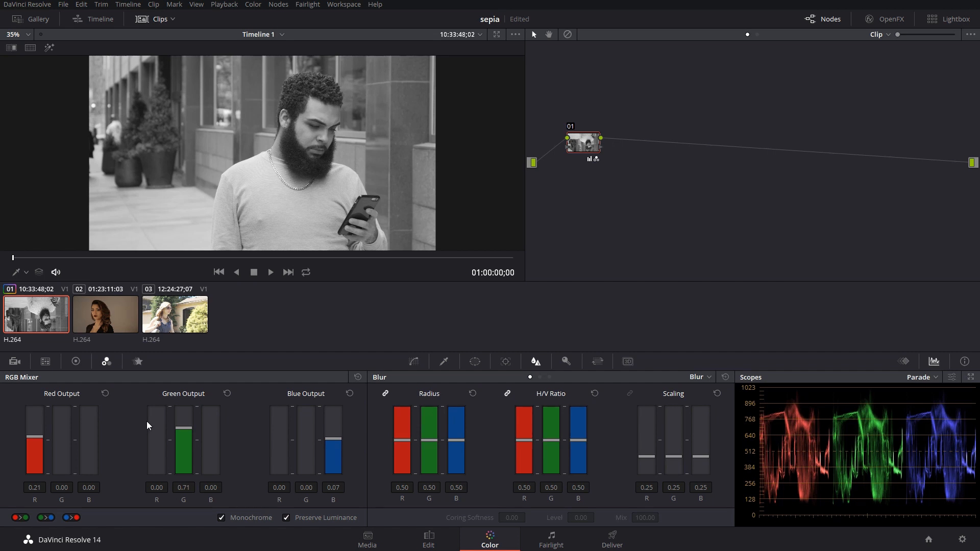
- Add a serial node after node 01 and show its primary color controls
{"action": "key", "text": "alt+s"}
{"action": "left_click_drag", "start_coordinate": [634, 134], "coordinate": [658, 138]}
{"action": "left_click", "coordinate": [75, 361]}
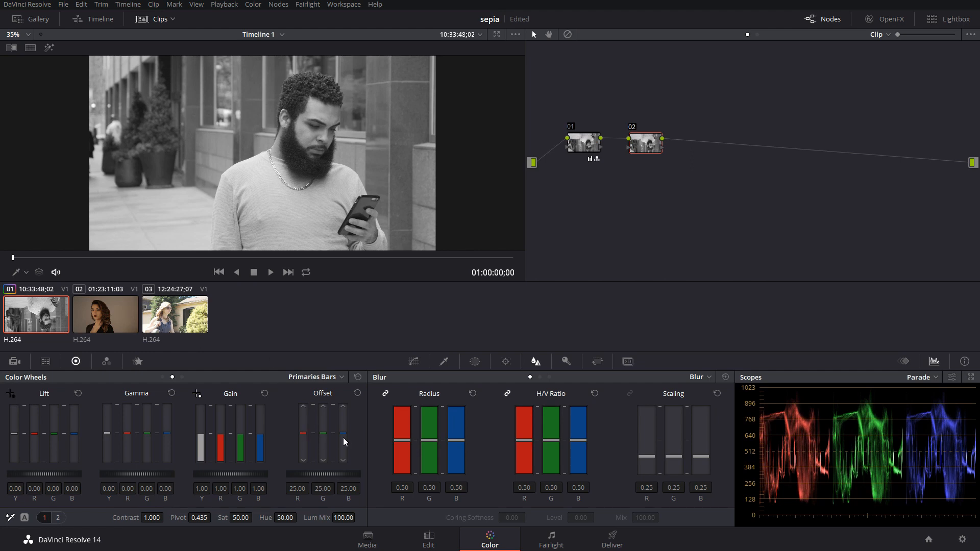
- Try a red offset of 19.20 and a red gain of 1.13 on node 02, resetting each adjustment
{"action": "left_click_drag", "start_coordinate": [296, 443], "coordinate": [297, 451]}
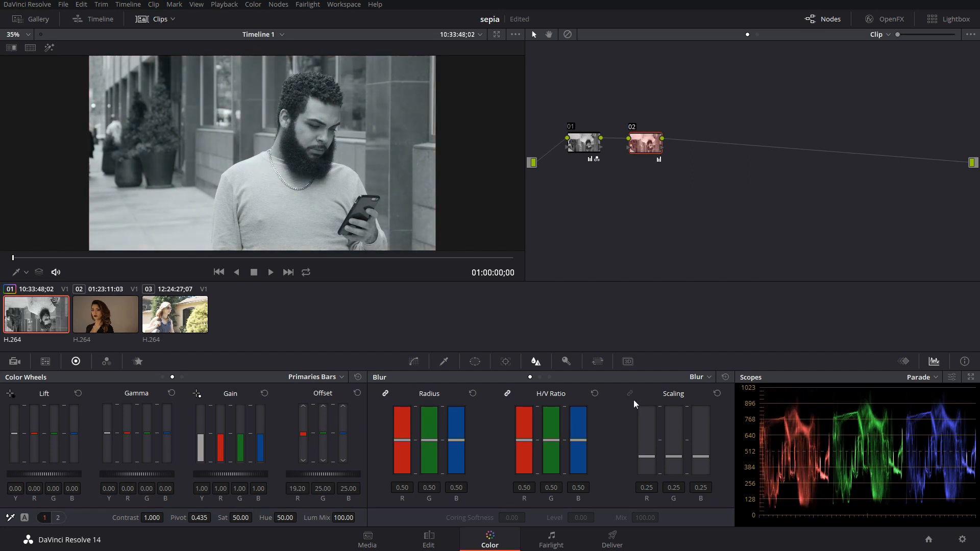
{"action": "left_click", "coordinate": [357, 393]}
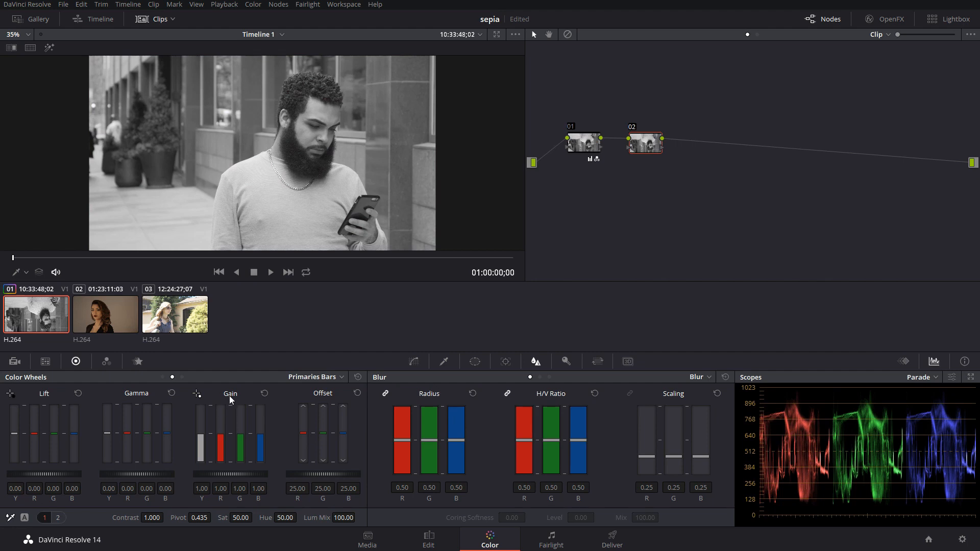
{"action": "left_click_drag", "start_coordinate": [223, 436], "coordinate": [222, 432]}
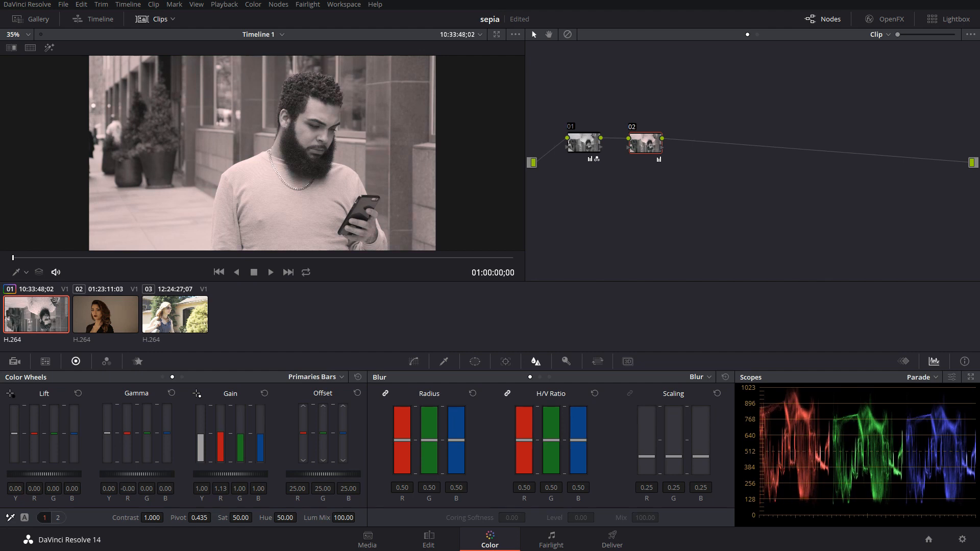
{"action": "left_click_drag", "start_coordinate": [35, 433], "coordinate": [34, 432]}
{"action": "left_click", "coordinate": [264, 393]}
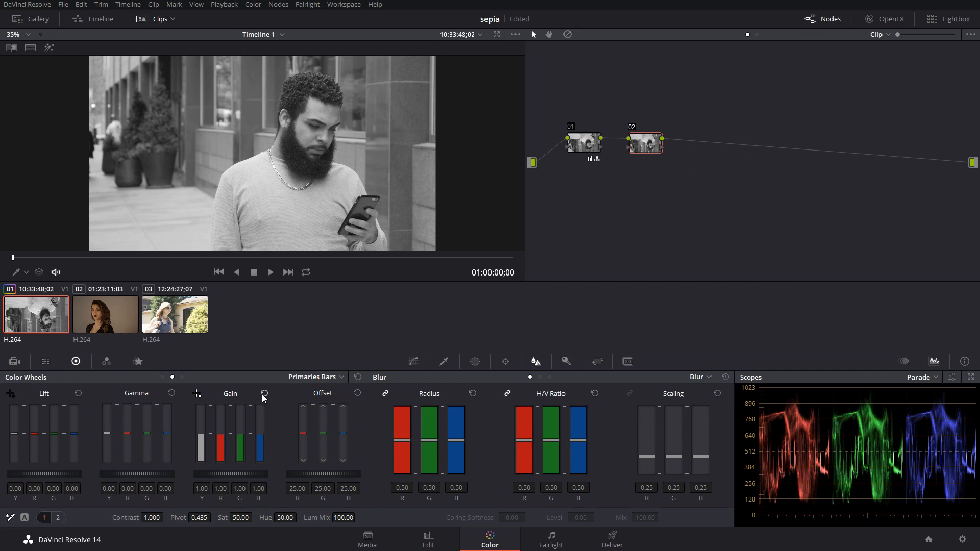
- Tint node 02 sepia by setting its offset to red 36.40, green 23.20 and blue 13.60
{"action": "left_click_drag", "start_coordinate": [304, 433], "coordinate": [301, 435]}
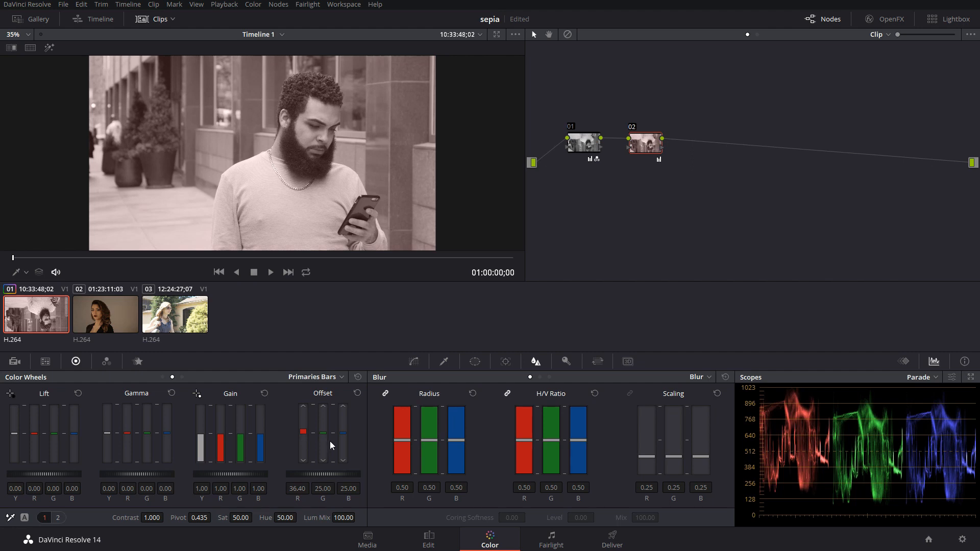
{"action": "left_click_drag", "start_coordinate": [344, 441], "coordinate": [343, 440]}
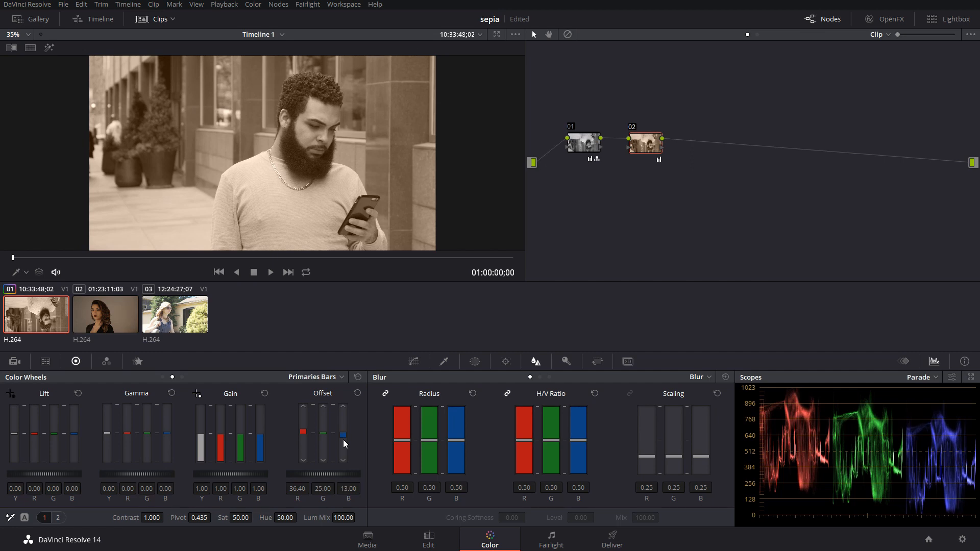
{"action": "left_click_drag", "start_coordinate": [343, 439], "coordinate": [343, 440]}
{"action": "left_click_drag", "start_coordinate": [325, 442], "coordinate": [325, 443]}
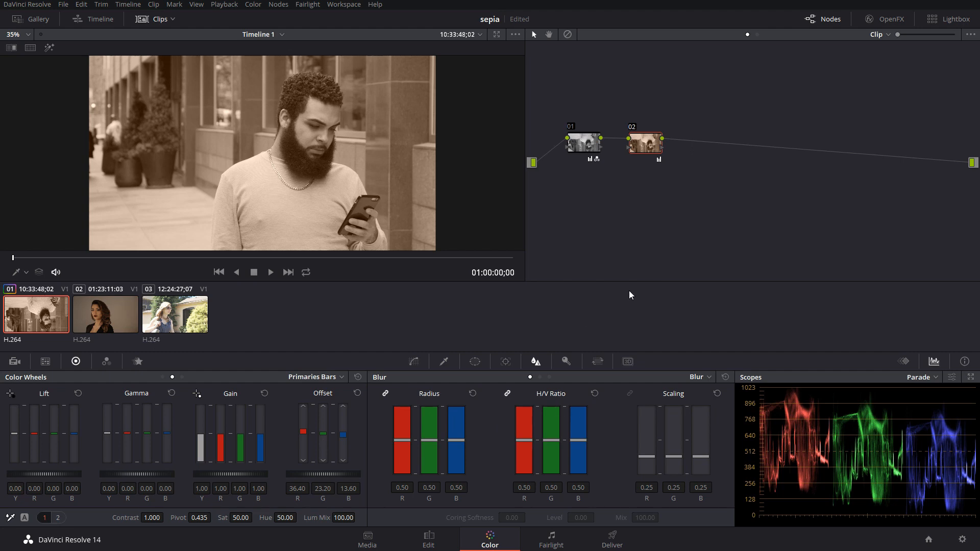
- Add a serial node after node 02 and set its saturation to 65
{"action": "left_click_drag", "start_coordinate": [645, 144], "coordinate": [639, 145]}
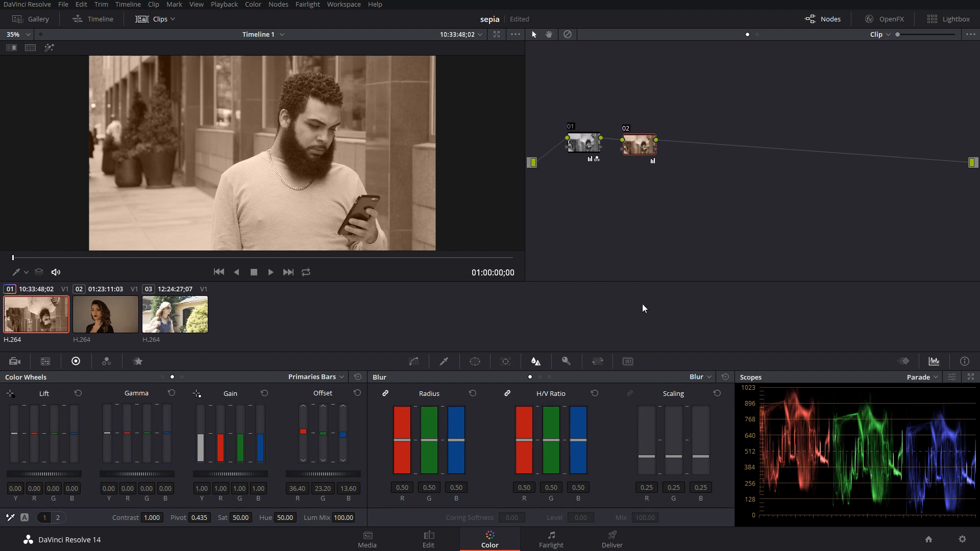
{"action": "key", "text": "alt+s"}
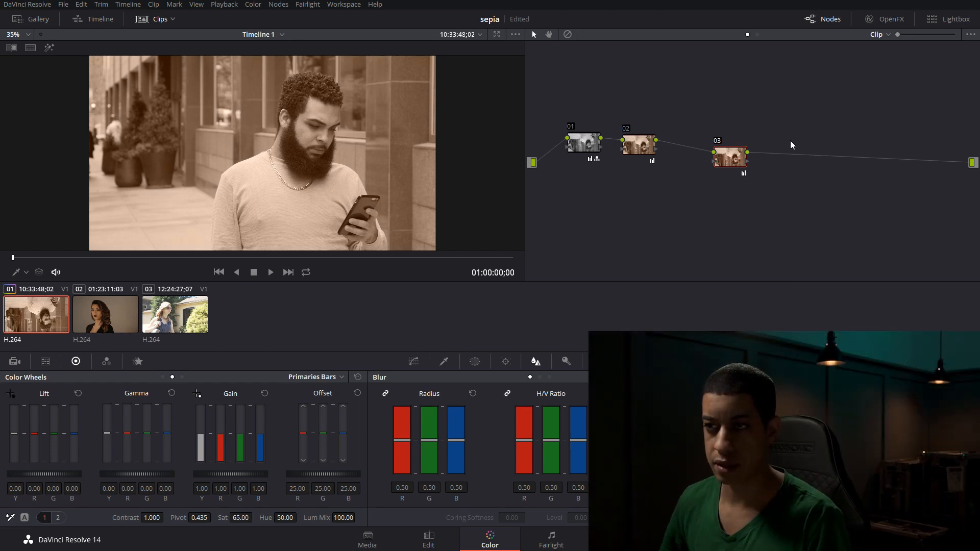
{"action": "scroll", "coordinate": [282, 204], "scroll_direction": "up", "scroll_amount": 4}
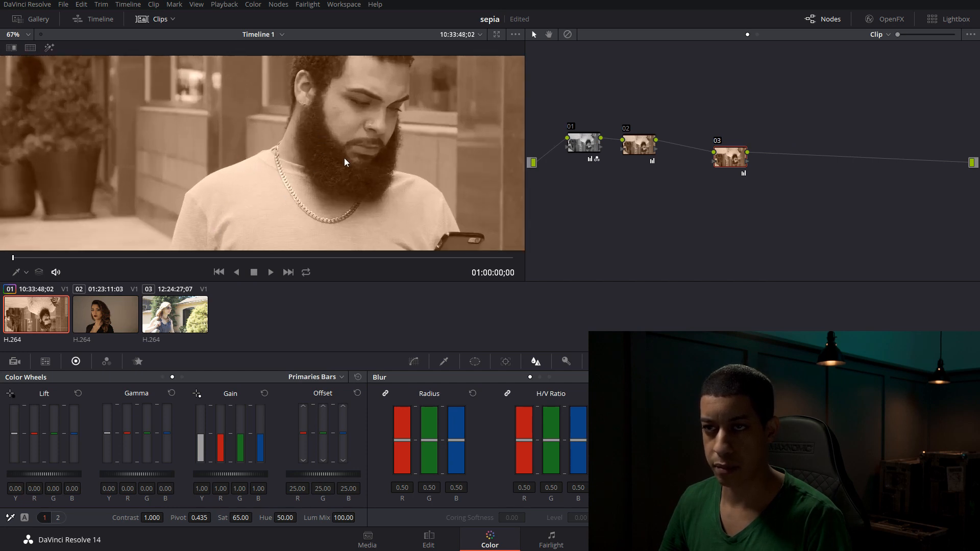
{"action": "scroll", "coordinate": [256, 179], "scroll_direction": "down", "scroll_amount": 4}
- Show the Lum vs Sat curve for node 02 and try raising a point on it, undoing the change
{"action": "left_click", "coordinate": [632, 149]}
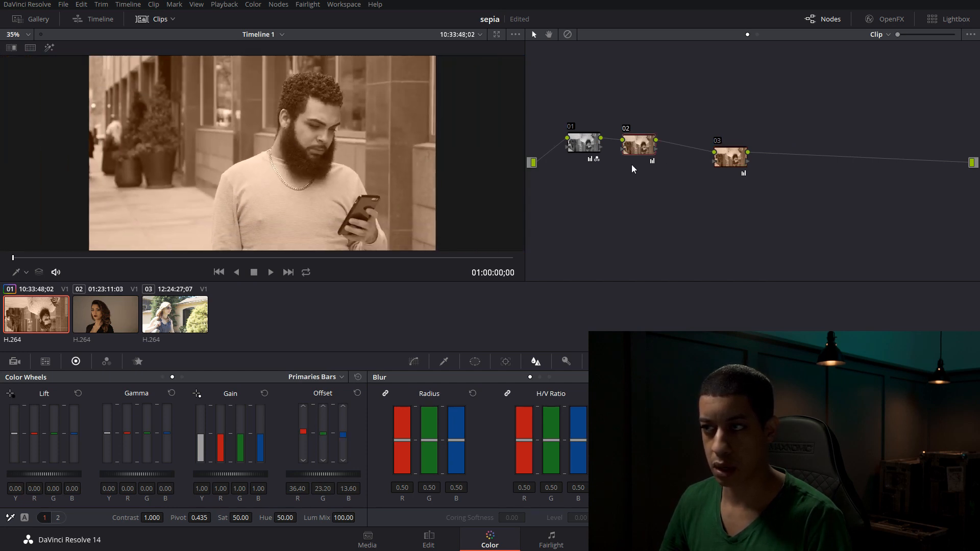
{"action": "left_click", "coordinate": [411, 364]}
{"action": "left_click_drag", "start_coordinate": [636, 154], "coordinate": [637, 158]}
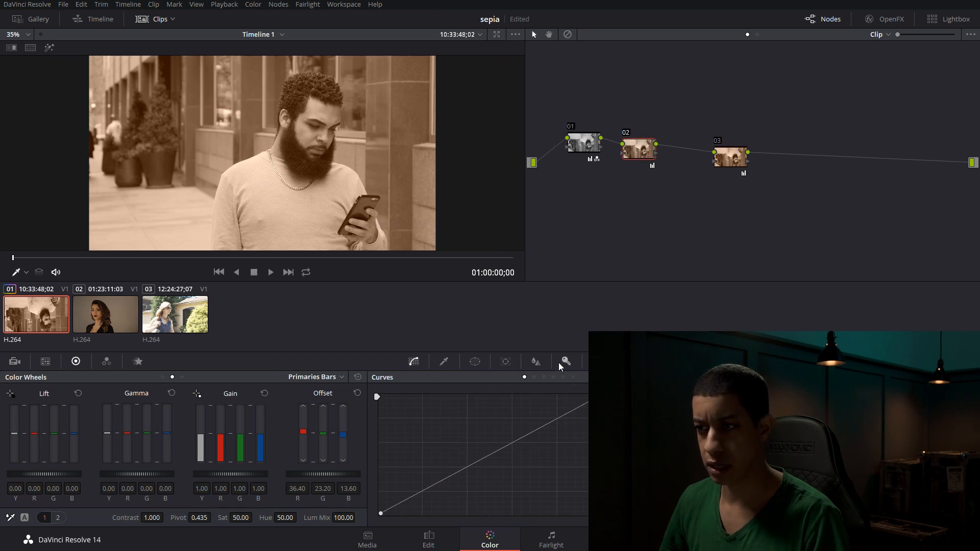
{"action": "left_click", "coordinate": [563, 377]}
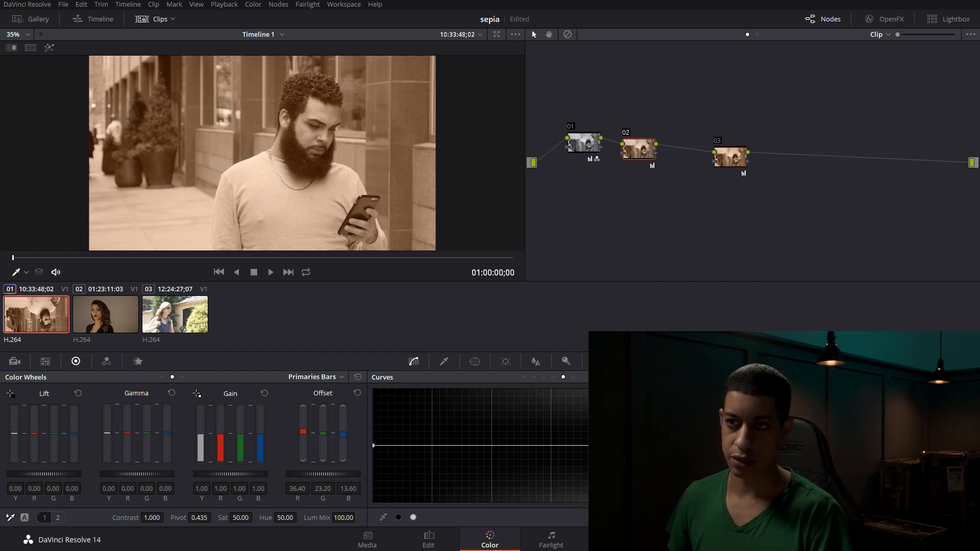
{"action": "left_click_drag", "start_coordinate": [610, 445], "coordinate": [610, 407]}
{"action": "key", "text": "ctrl+z"}
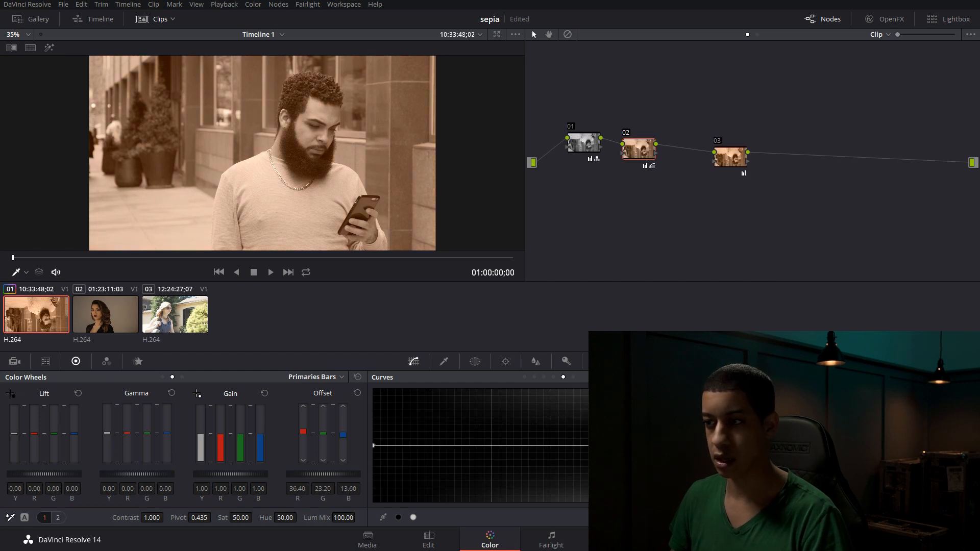
- Sample a dark area of the image to place control points at the shadow end of the Lum vs Sat curve
{"action": "scroll", "coordinate": [257, 136], "scroll_direction": "up", "scroll_amount": 4}
{"action": "scroll", "coordinate": [257, 135], "scroll_direction": "up", "scroll_amount": 1}
{"action": "left_click", "coordinate": [354, 120]}
{"action": "scroll", "coordinate": [258, 134], "scroll_direction": "down", "scroll_amount": 3}
{"action": "scroll", "coordinate": [162, 126], "scroll_direction": "up", "scroll_amount": 1}
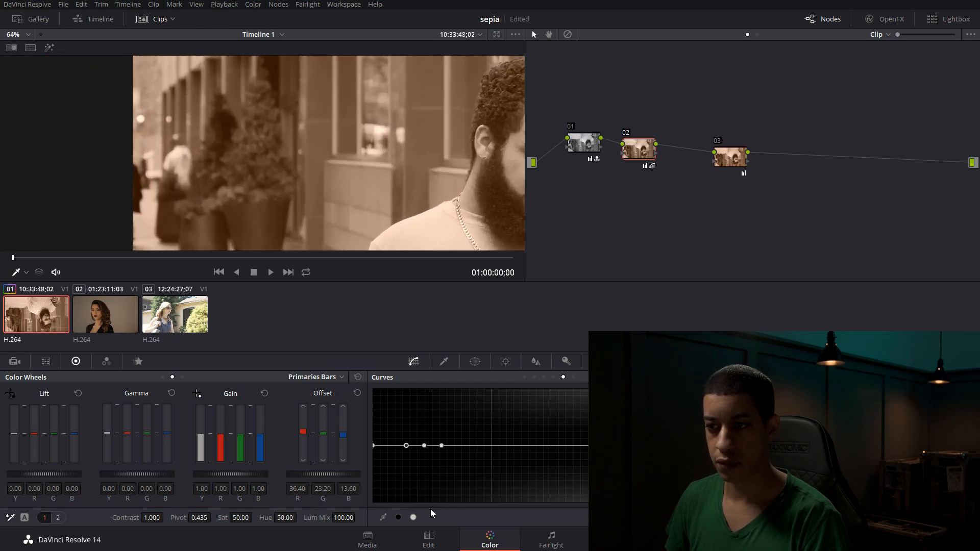
- Pull the shadow end of node 02's Lum vs Sat curve well below the center line to desaturate the darkest tones
{"action": "scroll", "coordinate": [300, 188], "scroll_direction": "down", "scroll_amount": 3}
{"action": "scroll", "coordinate": [300, 188], "scroll_direction": "down", "scroll_amount": 2}
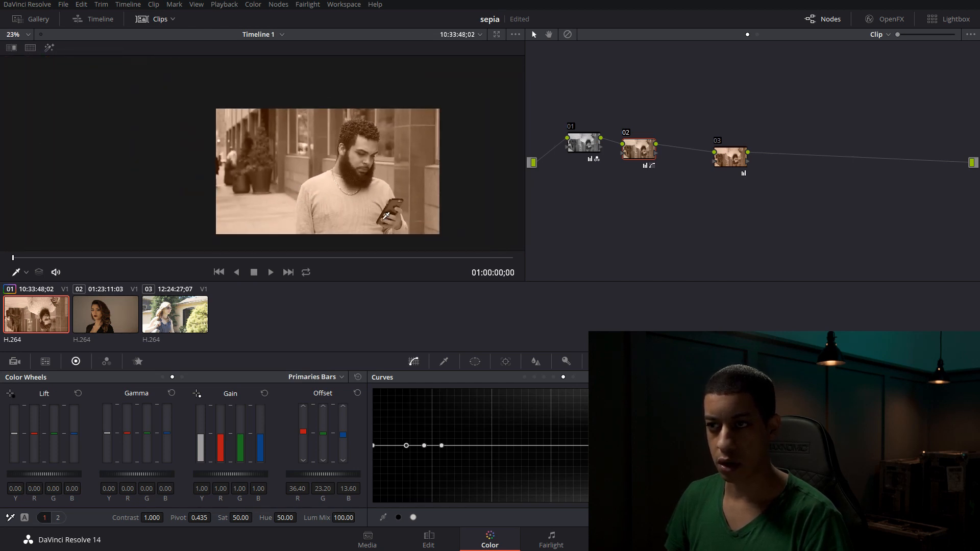
{"action": "left_click_drag", "start_coordinate": [440, 446], "coordinate": [417, 485]}
{"action": "left_click_drag", "start_coordinate": [373, 445], "coordinate": [421, 489]}
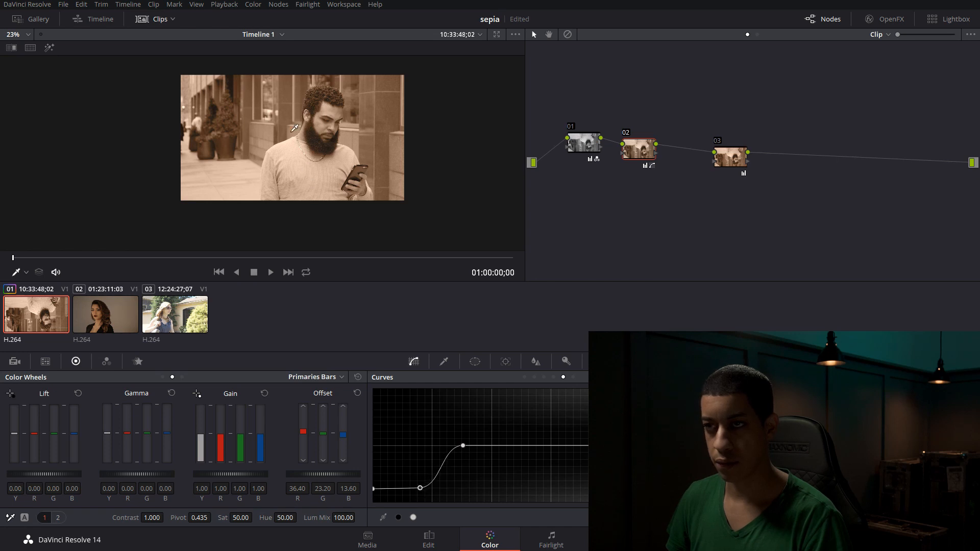
- Soften the curve's shadow falloff by raising the low control point and shifting the center-line point toward the midtones
{"action": "scroll", "coordinate": [309, 152], "scroll_direction": "up", "scroll_amount": 5}
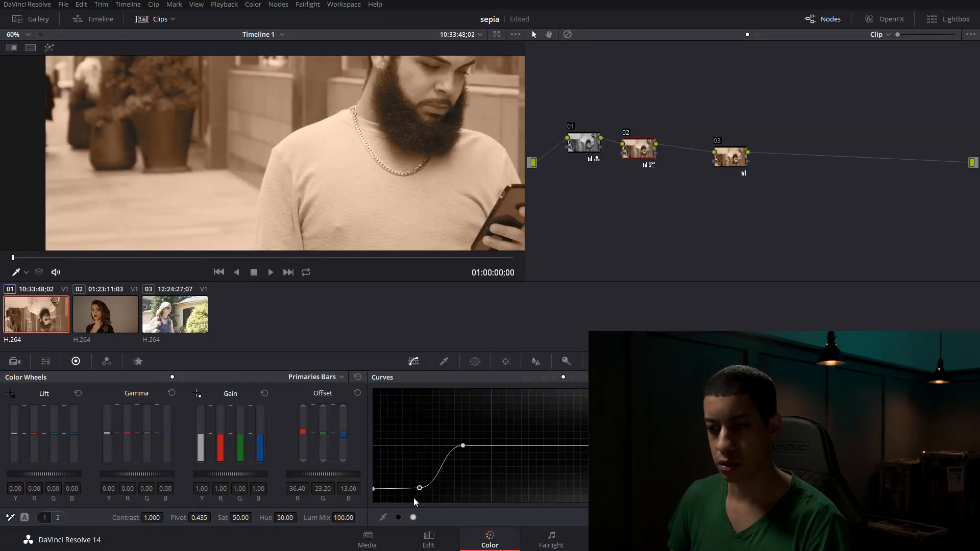
{"action": "left_click_drag", "start_coordinate": [419, 488], "coordinate": [490, 449]}
{"action": "left_click_drag", "start_coordinate": [433, 470], "coordinate": [437, 476]}
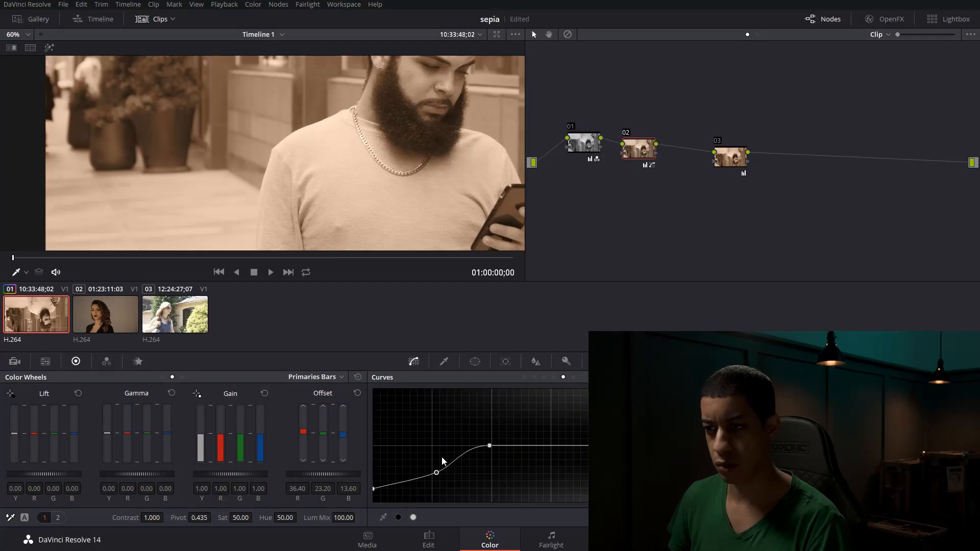
{"action": "left_click_drag", "start_coordinate": [441, 456], "coordinate": [443, 474]}
{"action": "scroll", "coordinate": [359, 172], "scroll_direction": "down", "scroll_amount": 2}
{"action": "left_click_drag", "start_coordinate": [340, 122], "coordinate": [340, 136]}
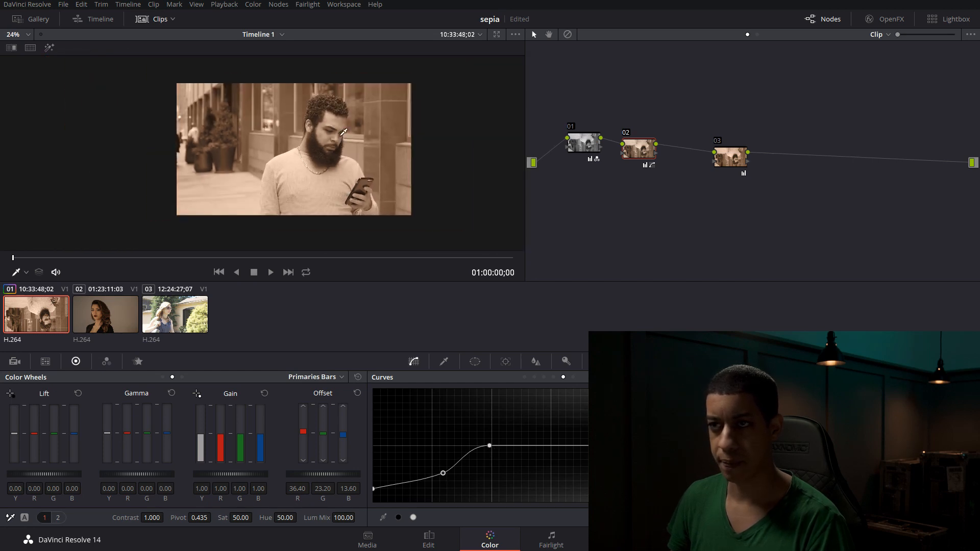
{"action": "scroll", "coordinate": [368, 153], "scroll_direction": "up", "scroll_amount": 2}
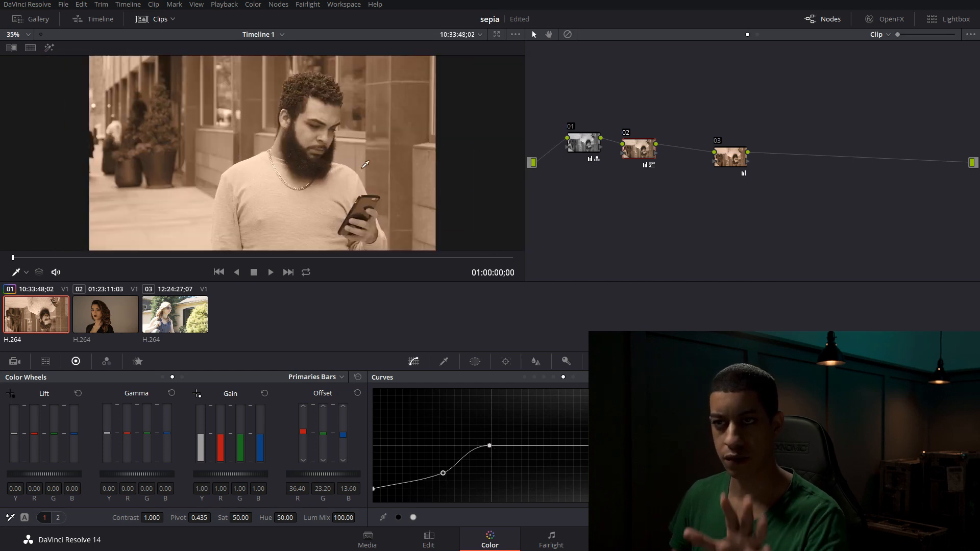
- Copy clip 01's grade onto clip 02 and preview it at 01:00:05;17
{"action": "left_click", "coordinate": [97, 321]}
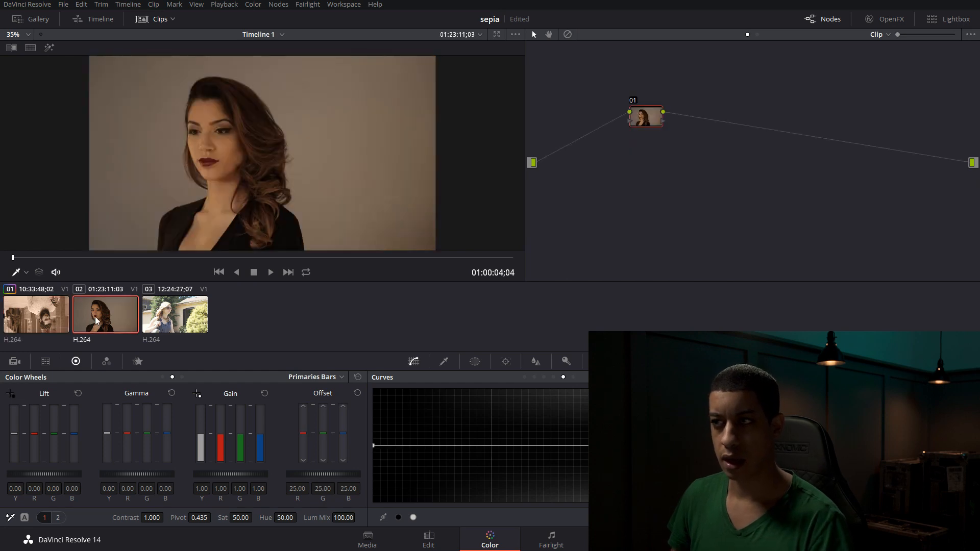
{"action": "middle_click", "coordinate": [41, 316]}
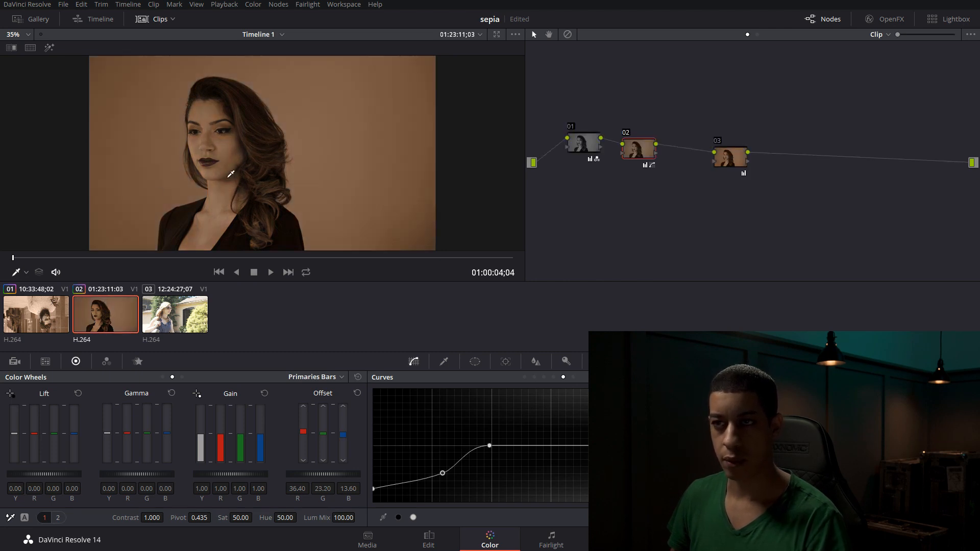
{"action": "left_click_drag", "start_coordinate": [121, 260], "coordinate": [313, 293]}
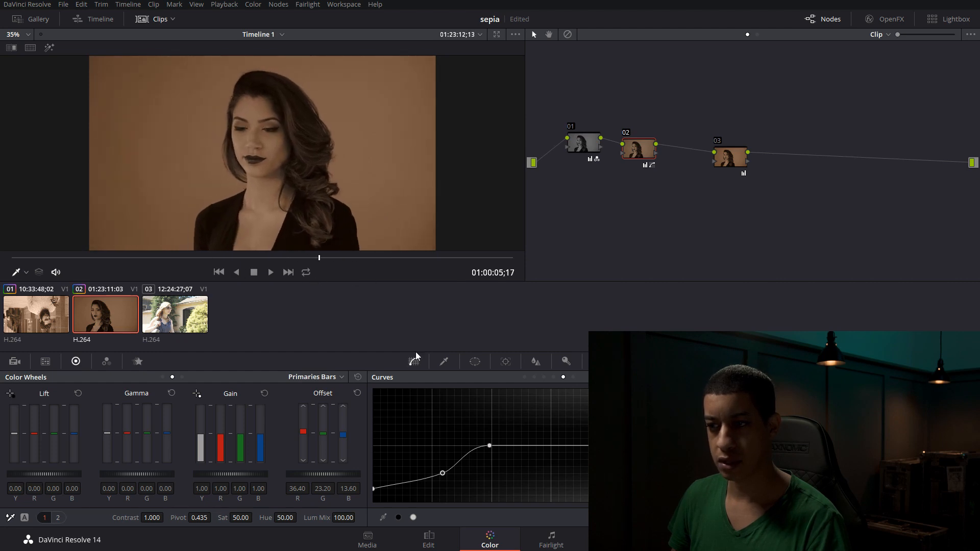
- Flatten clip 02 with node 02's custom curve by raising blacks, lowering whites and lifting a lower-midtone point, previewing full screen before fine-tuning the point
{"action": "mouse_move", "coordinate": [635, 153]}
{"action": "left_mouse_down"}
{"action": "mouse_move", "coordinate": [654, 157]}
{"action": "mouse_move", "coordinate": [633, 149]}
{"action": "left_mouse_up"}
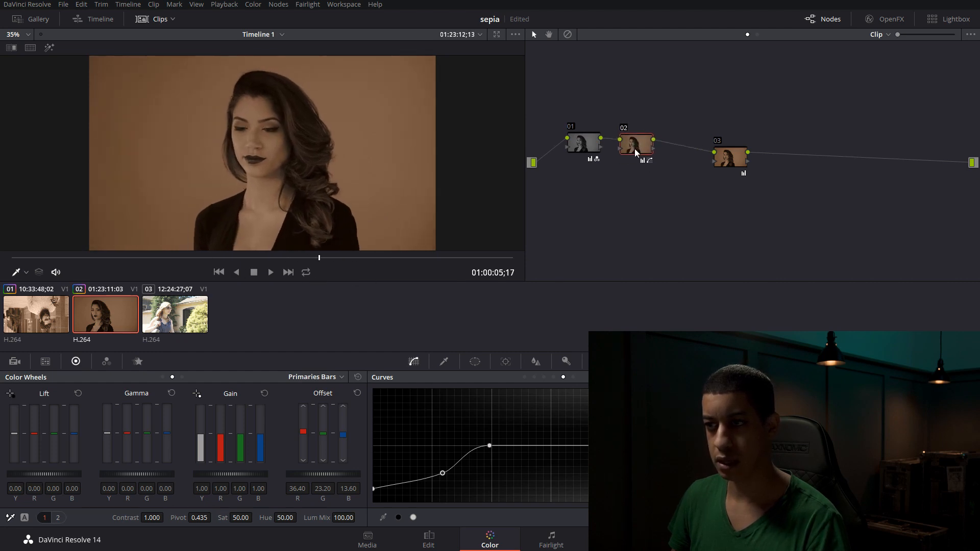
{"action": "left_click", "coordinate": [524, 377]}
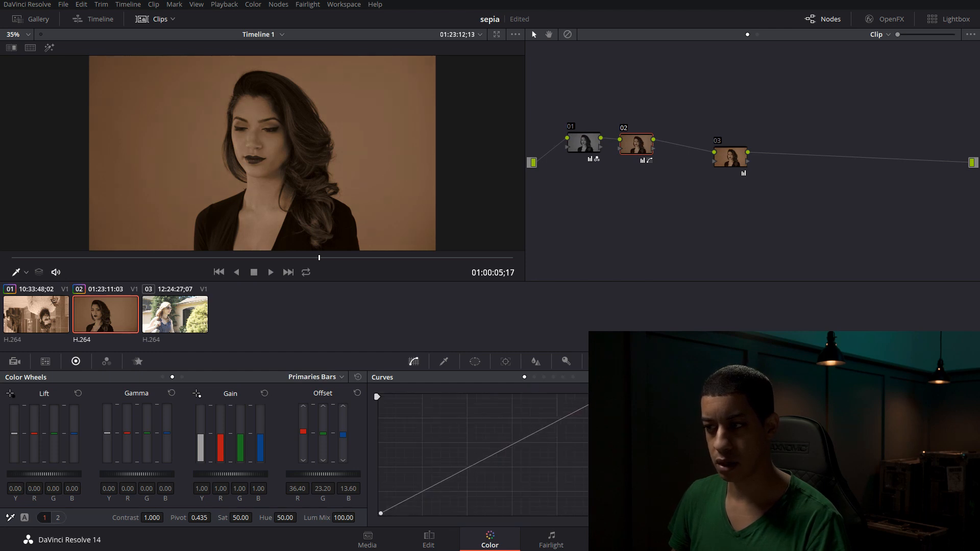
{"action": "left_click", "coordinate": [459, 475]}
{"action": "left_click_drag", "start_coordinate": [459, 476], "coordinate": [473, 461]}
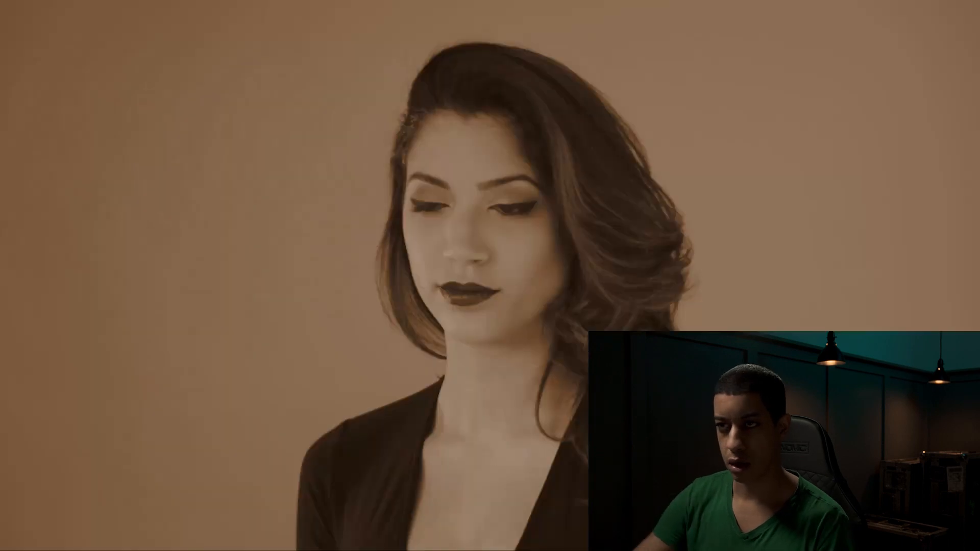
{"action": "key", "text": "ctrl+slash"}
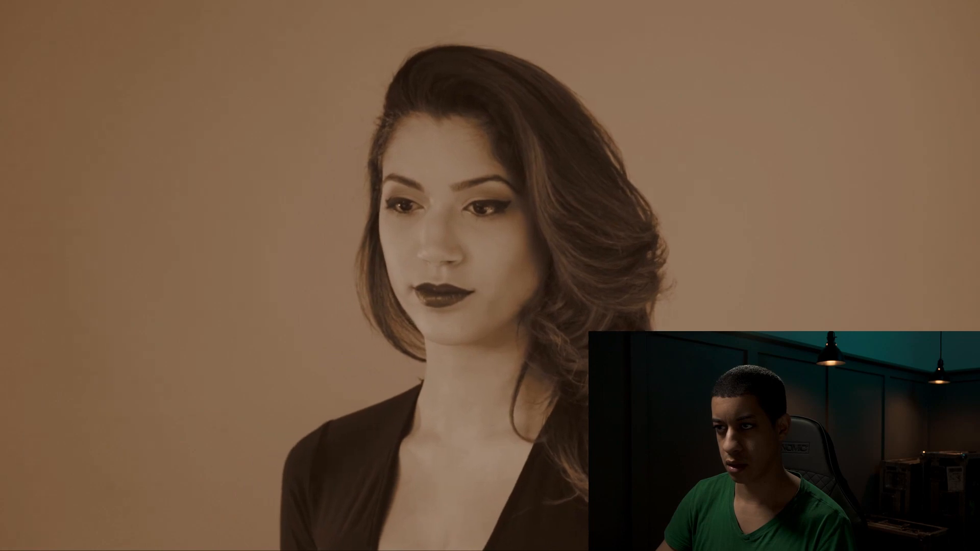
{"action": "key", "text": "ctrl+f"}
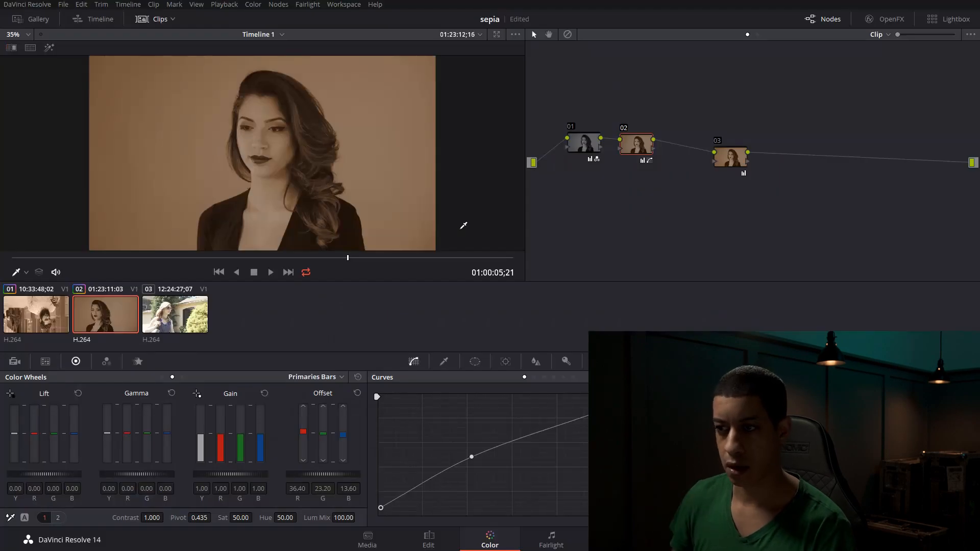
{"action": "left_click_drag", "start_coordinate": [478, 460], "coordinate": [478, 462]}
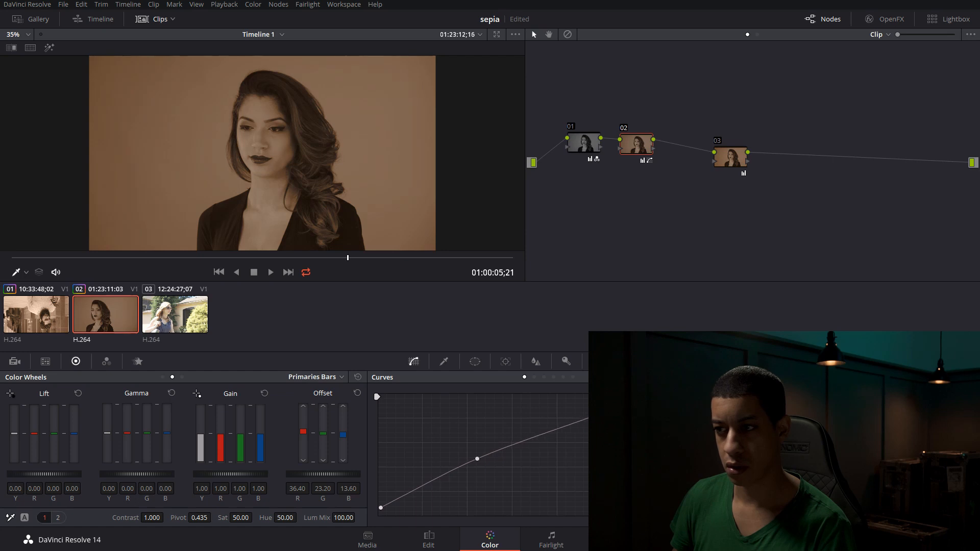
- On clip 02's node 01, compress the custom curve's black and white ends slightly and shape the midtones into a mild S-curve
{"action": "left_click", "coordinate": [580, 147]}
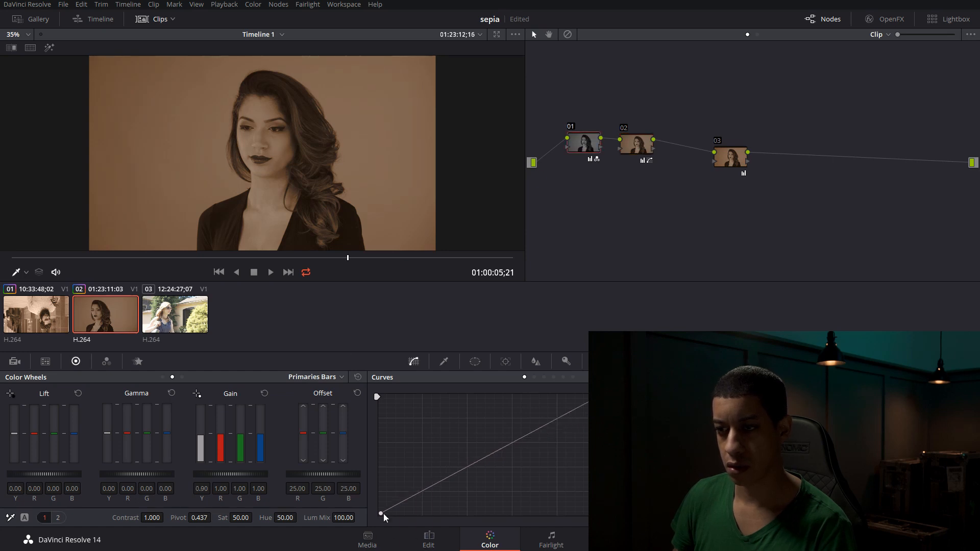
{"action": "left_click_drag", "start_coordinate": [372, 397], "coordinate": [372, 402]}
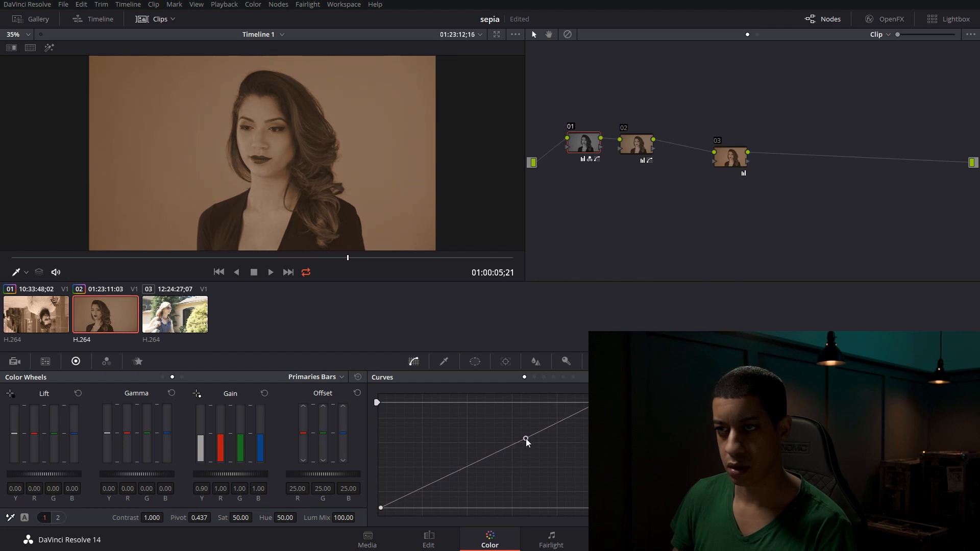
{"action": "left_click_drag", "start_coordinate": [528, 443], "coordinate": [527, 438]}
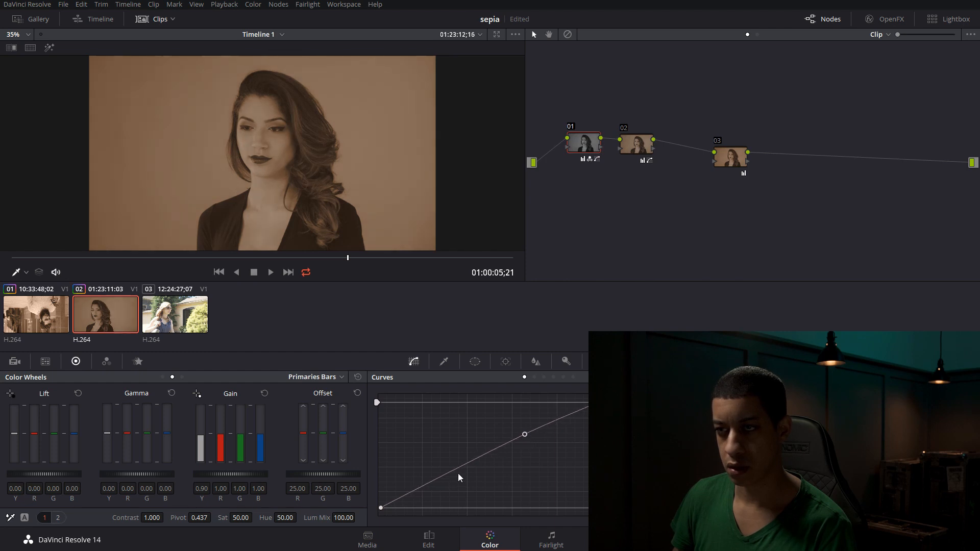
{"action": "left_click_drag", "start_coordinate": [457, 474], "coordinate": [458, 474]}
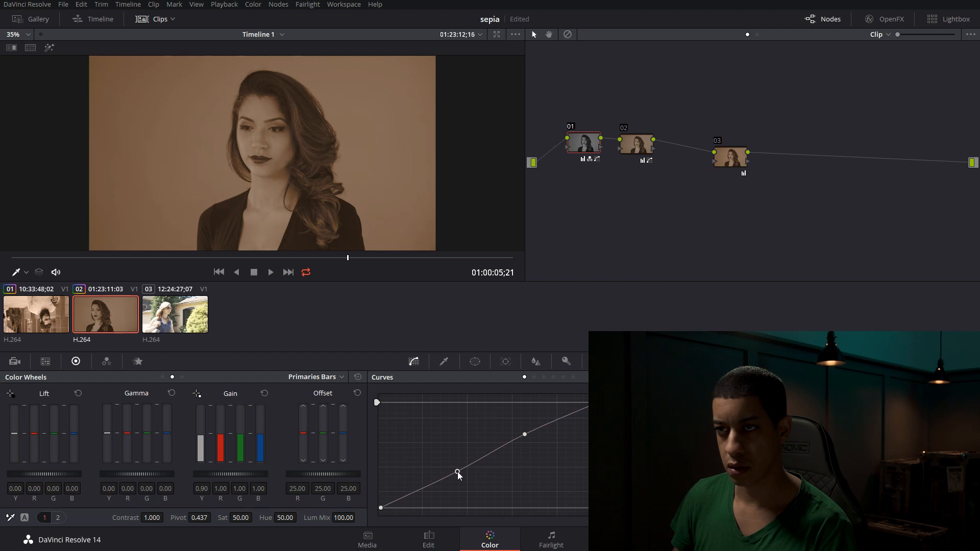
- Copy clip 01's sepia grade onto clip 03 and preview it full screen
{"action": "left_click", "coordinate": [184, 322]}
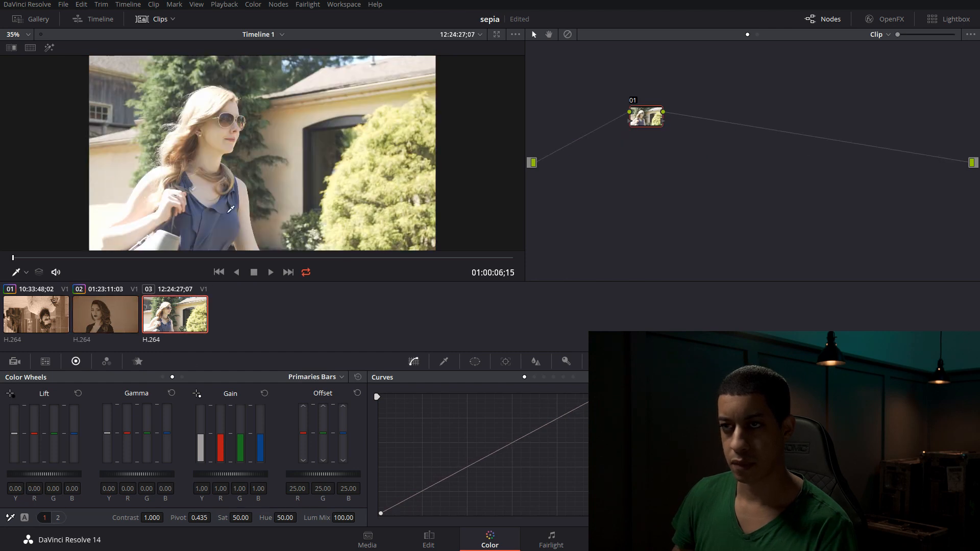
{"action": "key", "text": "Up"}
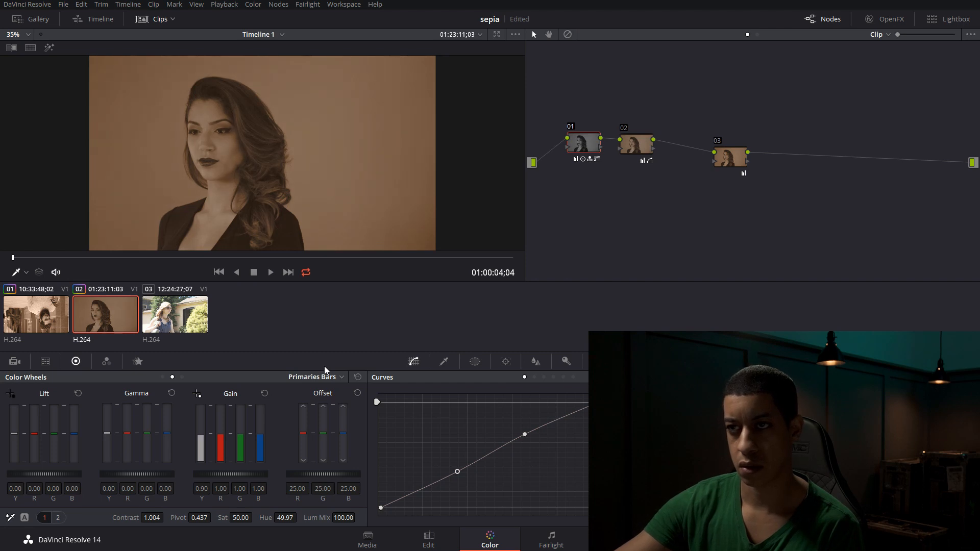
{"action": "left_click", "coordinate": [167, 330]}
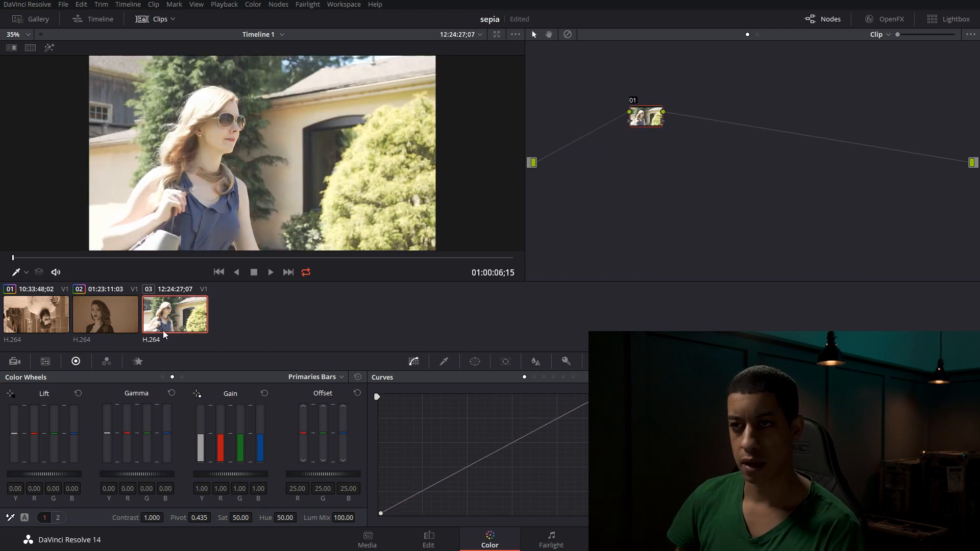
{"action": "middle_click", "coordinate": [29, 325]}
{"action": "scroll", "coordinate": [343, 171], "scroll_direction": "down", "scroll_amount": 2}
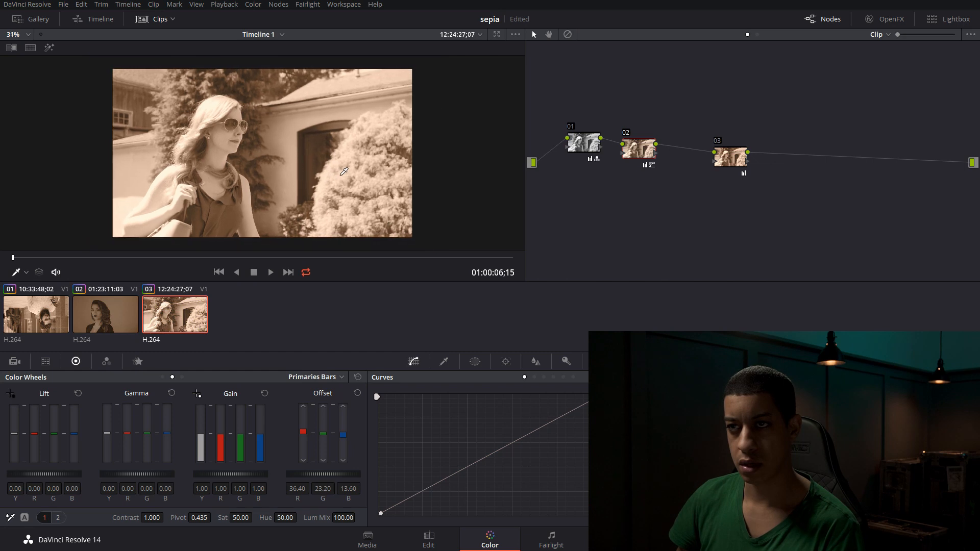
{"action": "key", "text": "ctrl+f"}
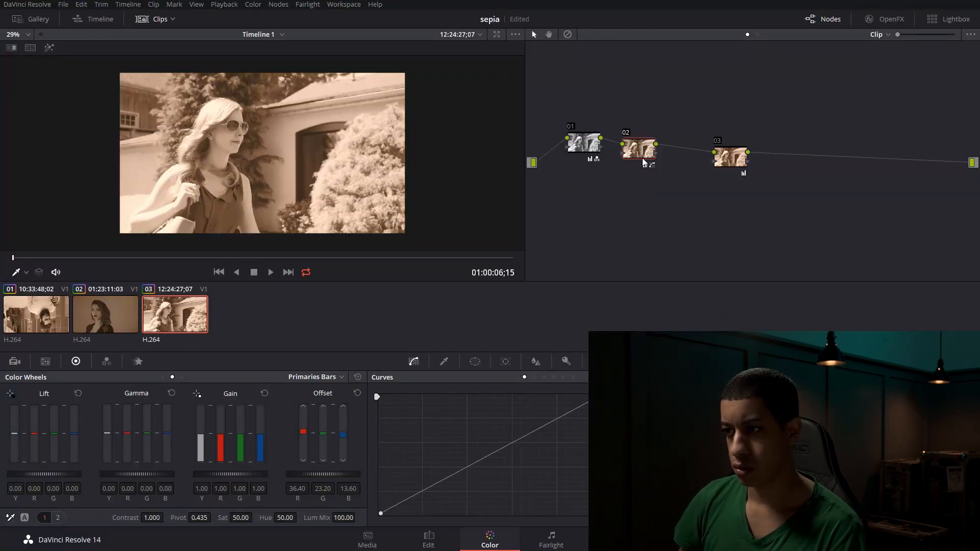
- Lower the white point of clip 03's node 01 custom curve, add two midtone points for a mild S-curve, and play the result full screen
{"action": "left_click", "coordinate": [583, 143]}
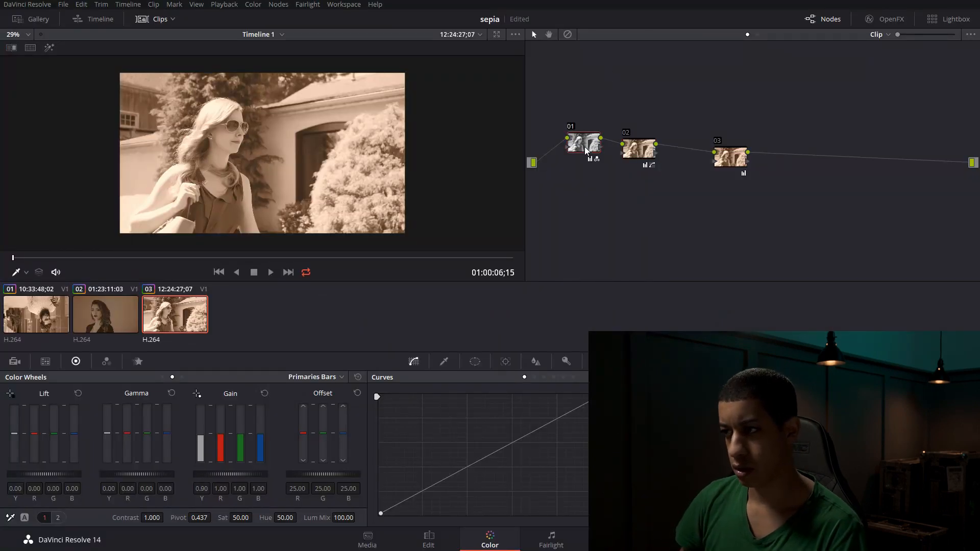
{"action": "left_click_drag", "start_coordinate": [601, 394], "coordinate": [608, 420]}
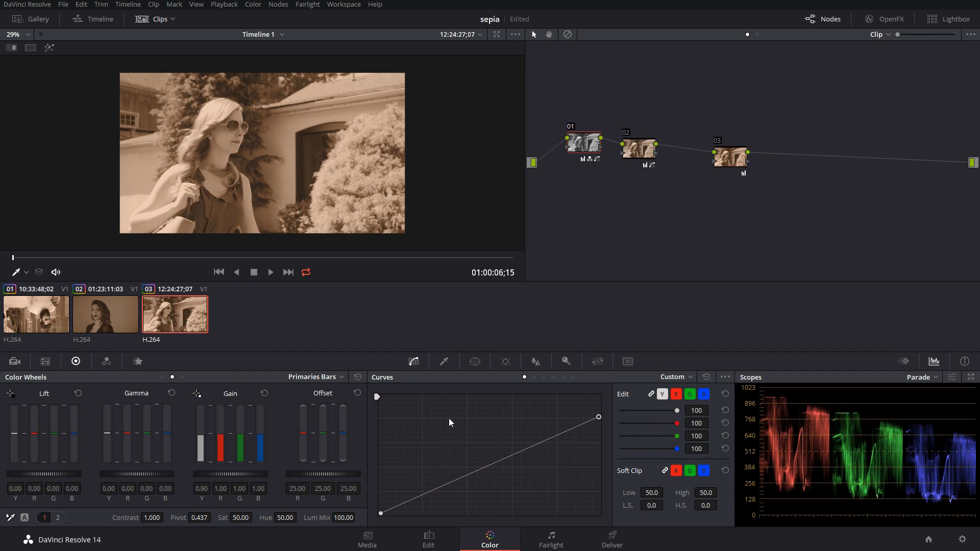
{"action": "left_click", "coordinate": [452, 484]}
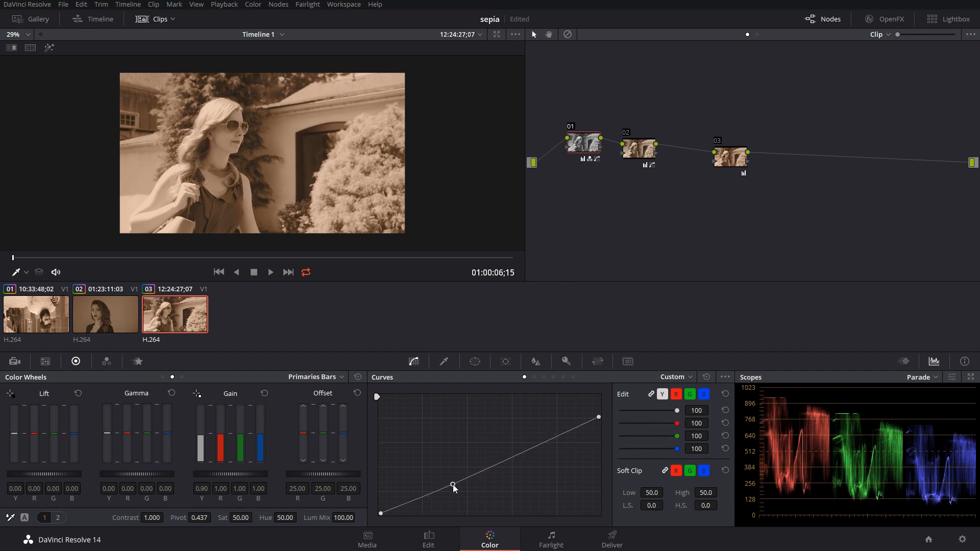
{"action": "left_click", "coordinate": [527, 446]}
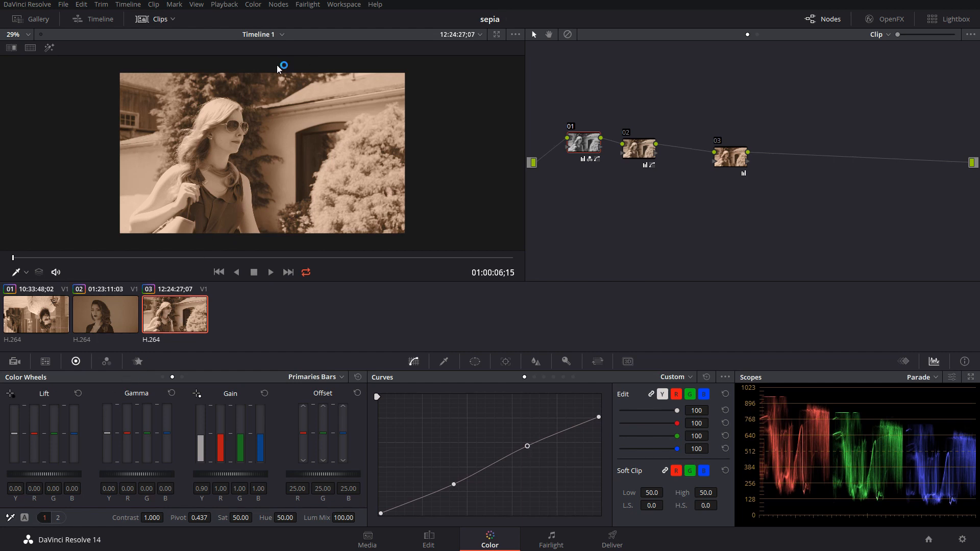
{"action": "key", "text": "ctrl+f"}
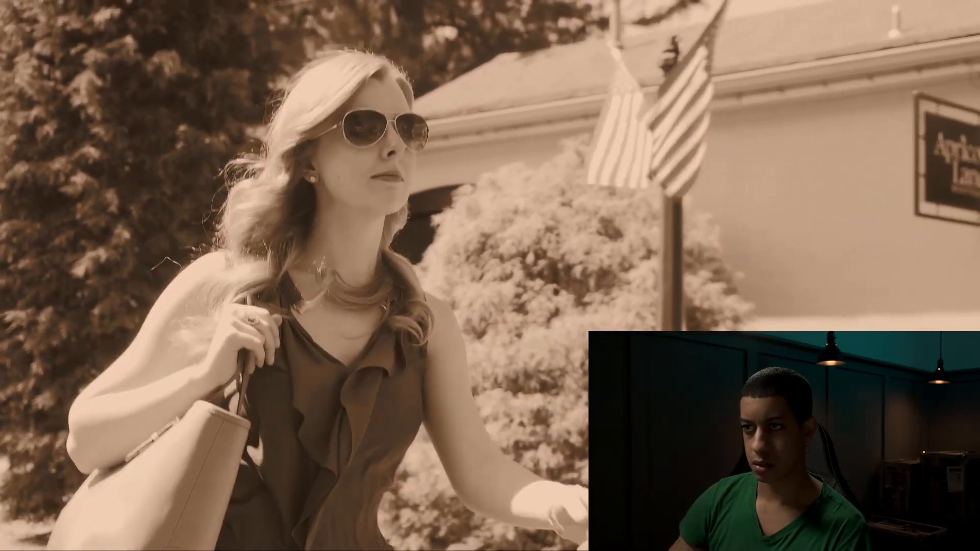
{"action": "key", "text": "ctrl+slash"}
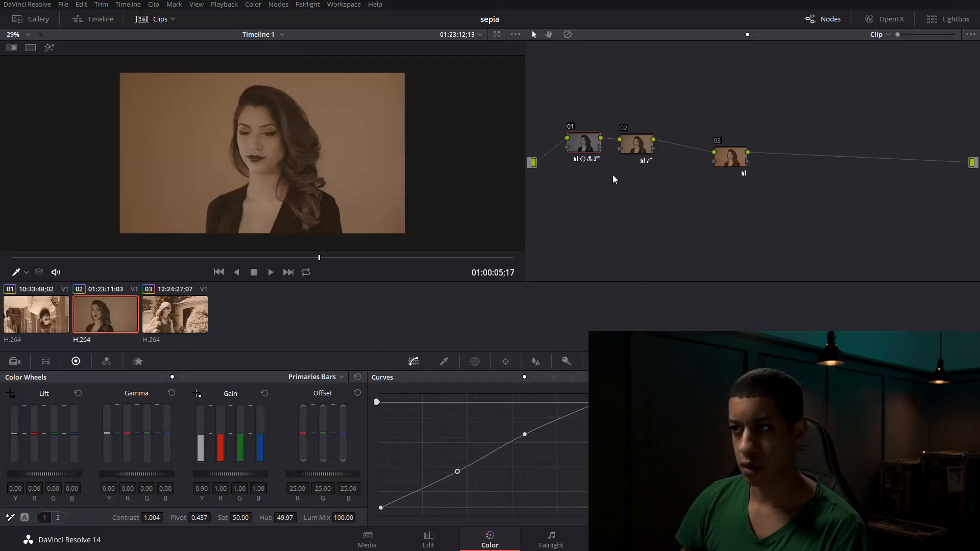
- Remove the lower-midtone point from the custom curve on clip 02's node 02
{"action": "left_click", "coordinate": [636, 145]}
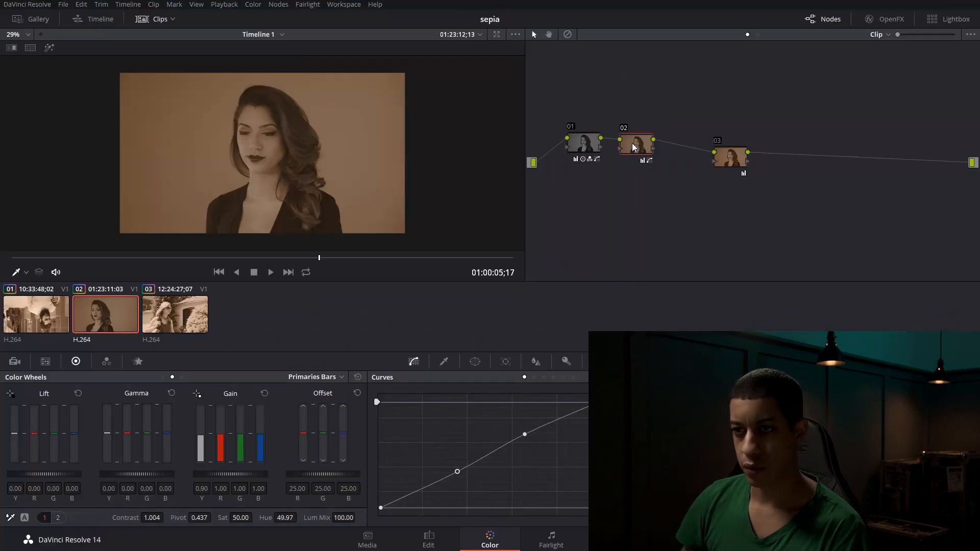
{"action": "right_click", "coordinate": [476, 458]}
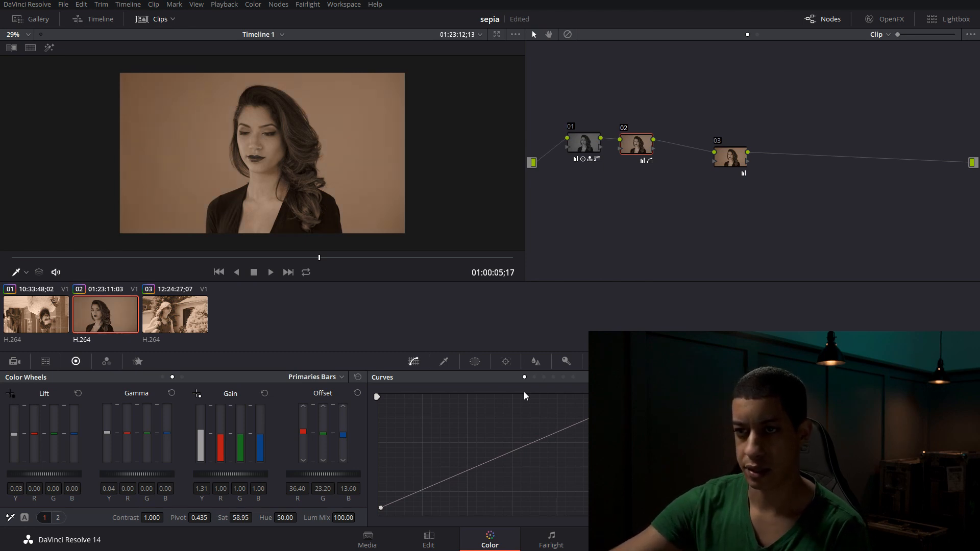
- Switch back and forth between clips 01, 02 and 03 to compare their sepia grades, and check which adjustments clip 01's node 02 contains
{"action": "left_click", "coordinate": [174, 317]}
{"action": "left_click", "coordinate": [110, 312]}
{"action": "left_click", "coordinate": [33, 321]}
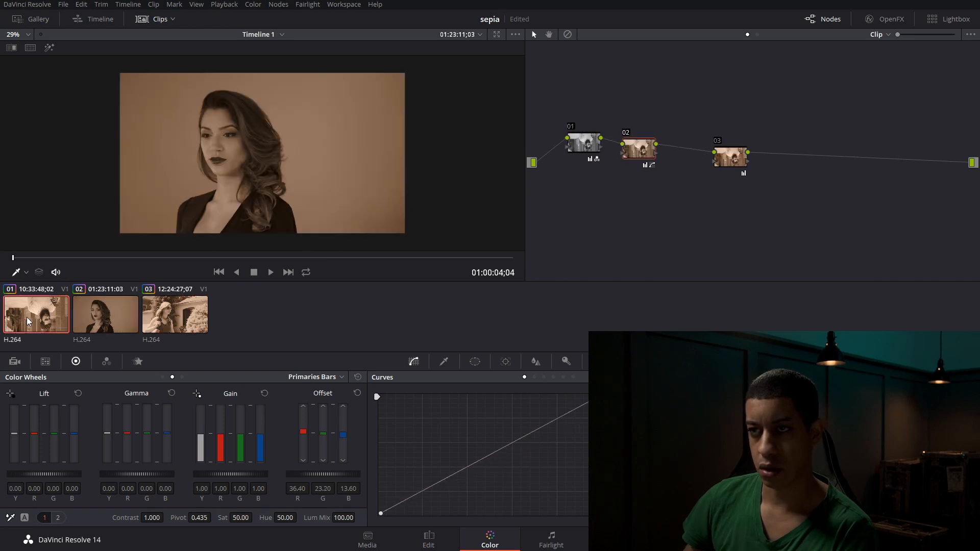
{"action": "left_click", "coordinate": [108, 319]}
{"action": "left_click", "coordinate": [187, 321]}
{"action": "left_click", "coordinate": [127, 320]}
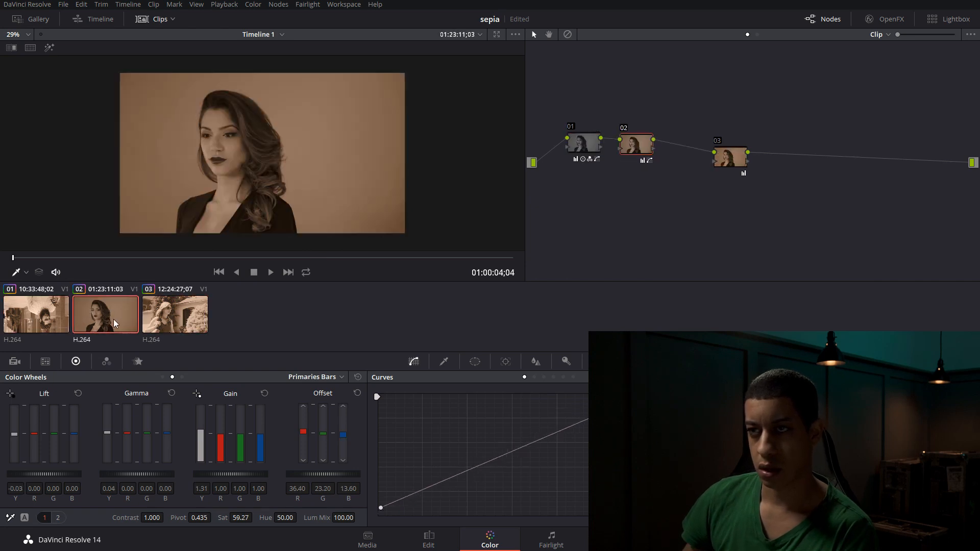
{"action": "left_click", "coordinate": [32, 330]}
{"action": "left_click", "coordinate": [98, 331]}
{"action": "left_click", "coordinate": [22, 331]}
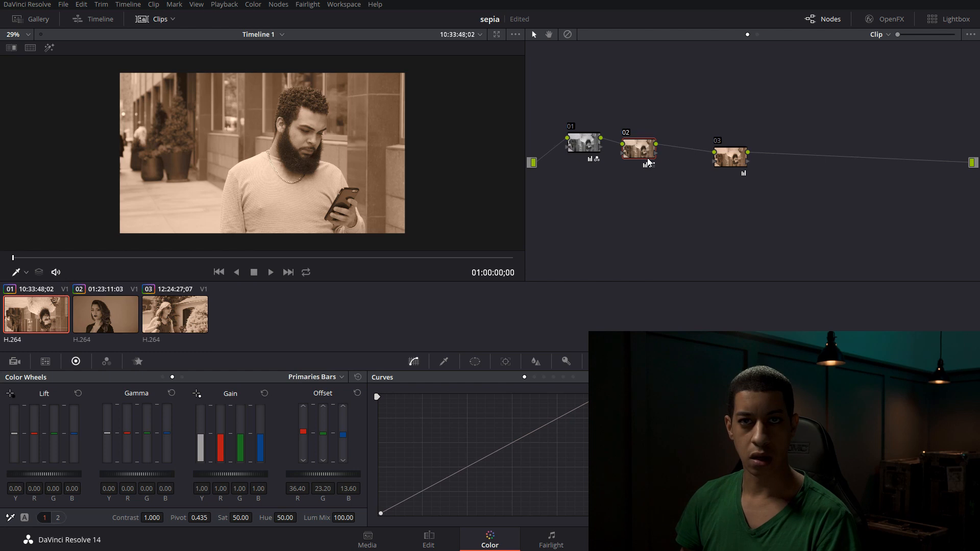
{"action": "mouse_move", "coordinate": [648, 162]}
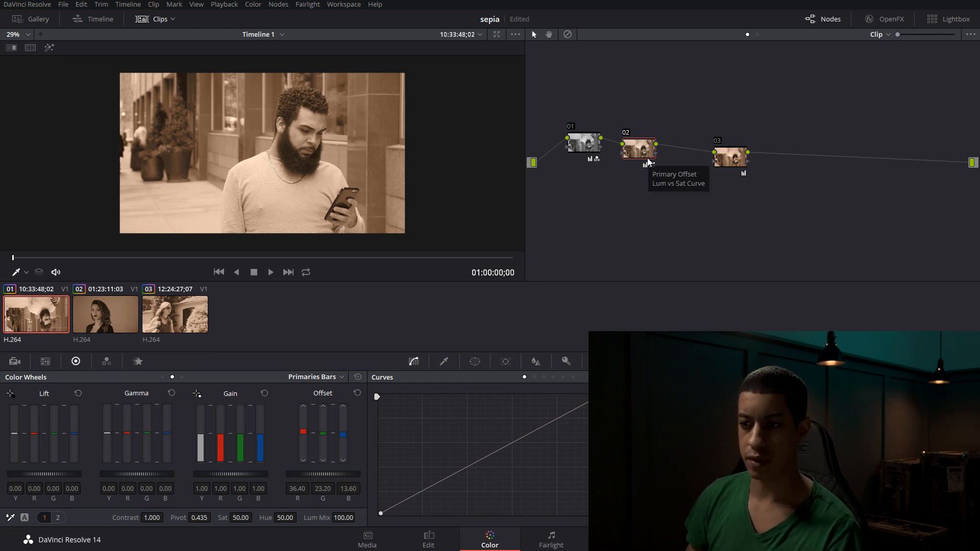
- On the Edit page, cover all clips with Kodak 5219_Rough_DCI 4k grain on track V2, using two back-to-back copies, and play it from the start
{"action": "left_click", "coordinate": [429, 538]}
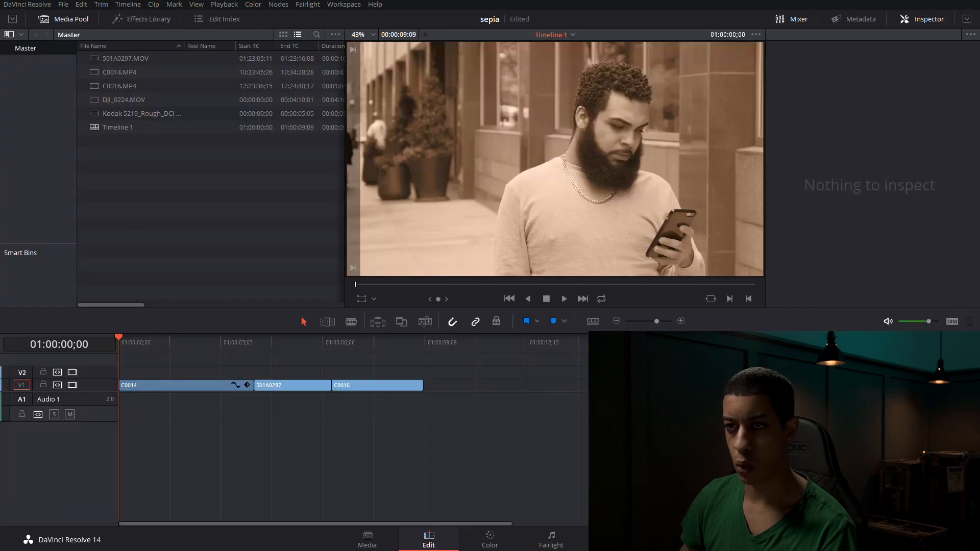
{"action": "left_click", "coordinate": [125, 114]}
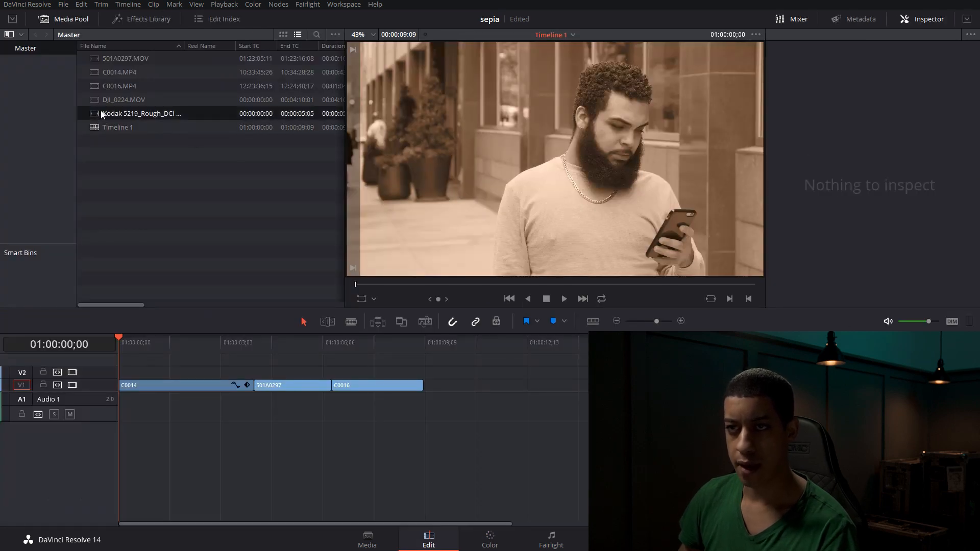
{"action": "left_click_drag", "start_coordinate": [102, 114], "coordinate": [118, 378]}
{"action": "left_click_drag", "start_coordinate": [274, 386], "coordinate": [425, 372]}
{"action": "left_click_drag", "start_coordinate": [129, 350], "coordinate": [124, 349]}
{"action": "key", "text": "space"}
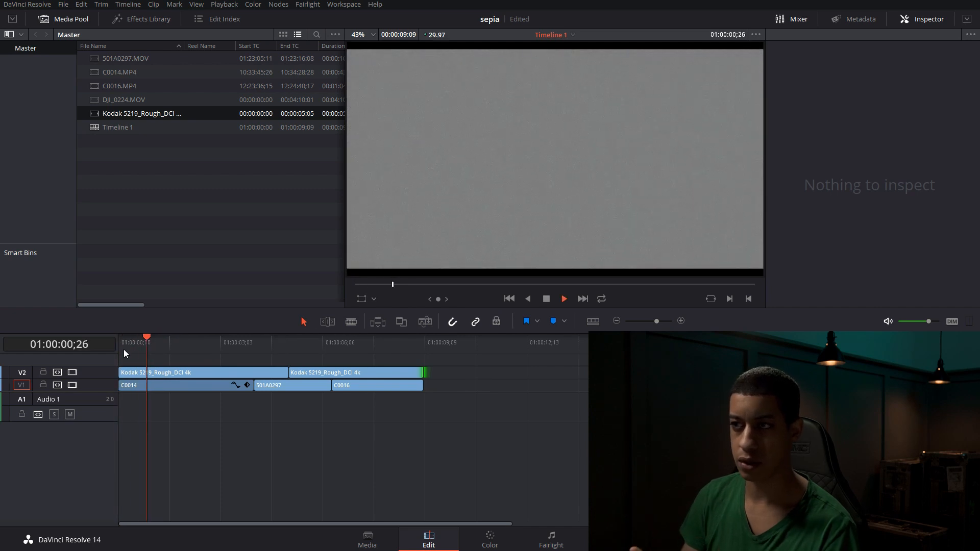
{"action": "key", "text": "space"}
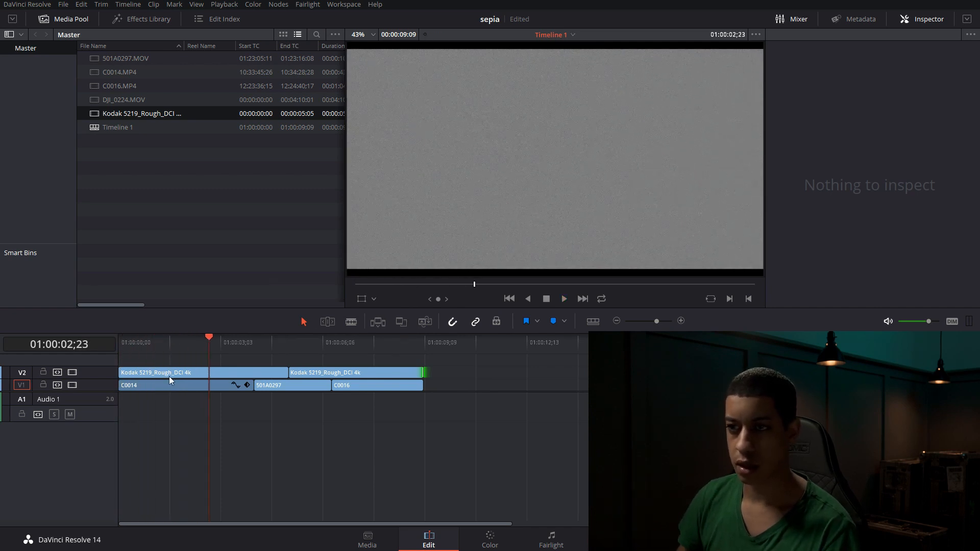
- Set the first grain clip's composite mode to Overlay and play the timeline full screen from the start
{"action": "left_click", "coordinate": [251, 372]}
{"action": "left_click", "coordinate": [875, 78]}
{"action": "scroll", "coordinate": [873, 133], "scroll_direction": "down", "scroll_amount": 6}
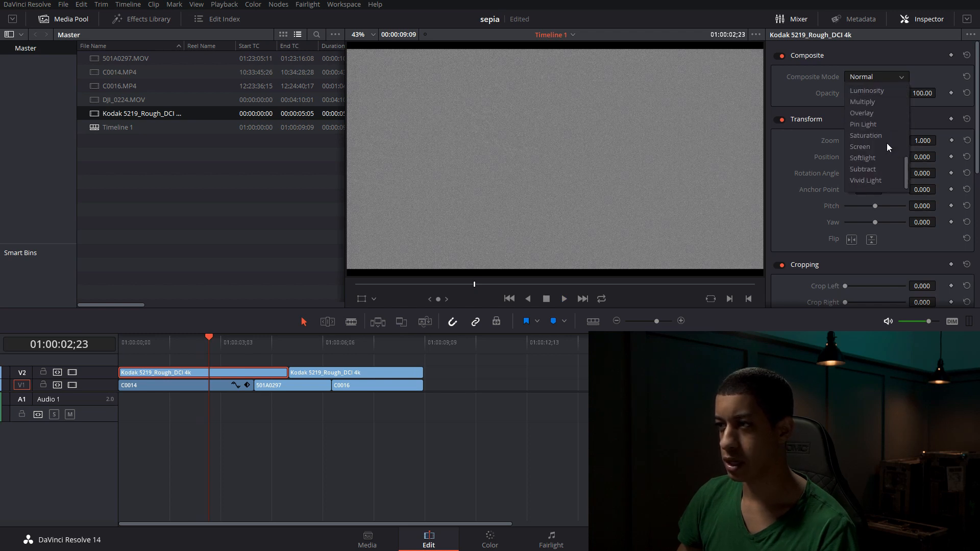
{"action": "left_click", "coordinate": [884, 112]}
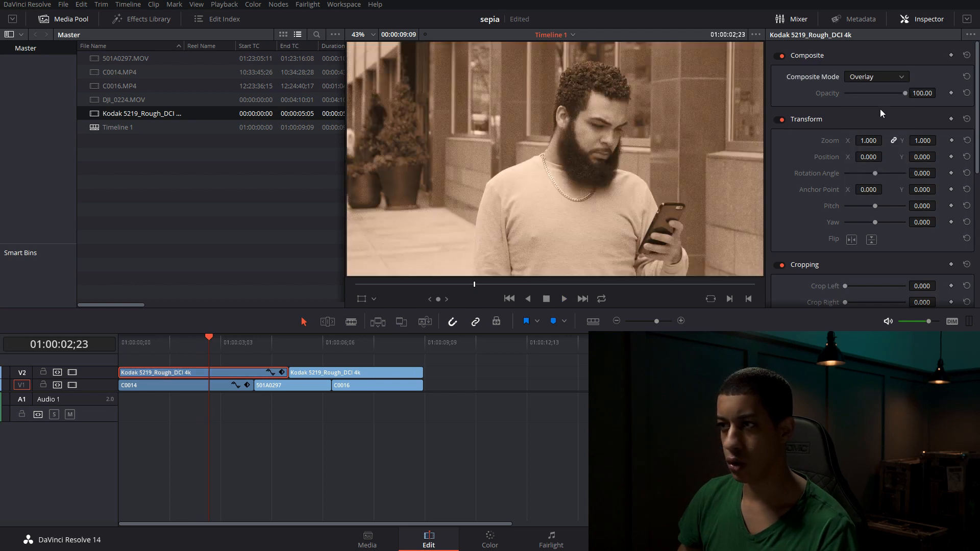
{"action": "left_click_drag", "start_coordinate": [175, 341], "coordinate": [123, 341]}
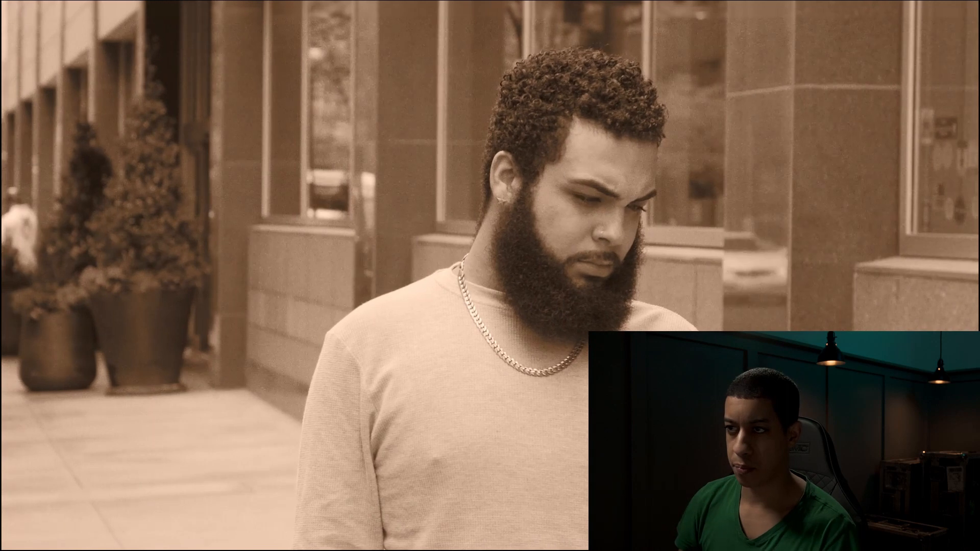
{"action": "mouse_move", "coordinate": [347, 378]}
{"action": "key", "text": "space"}
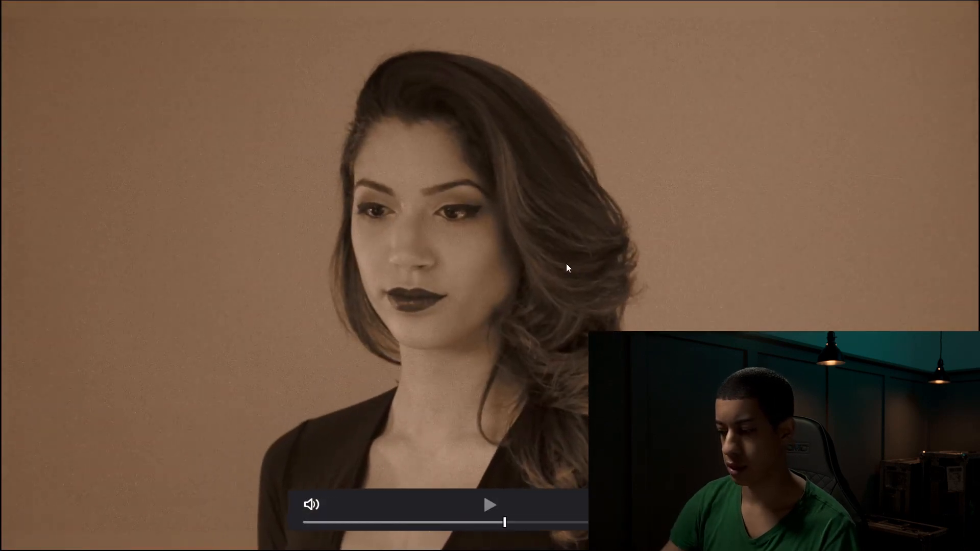
- Inspect the Kodak grain overlay on the woman's shot full screen and close up in the timeline viewer
{"action": "key", "text": "Escape"}
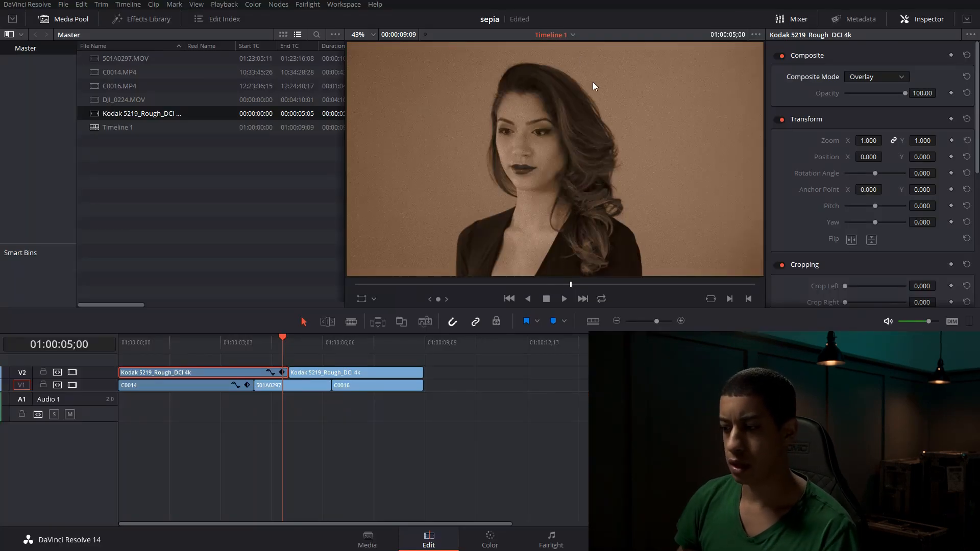
{"action": "key", "text": "ctrl+f"}
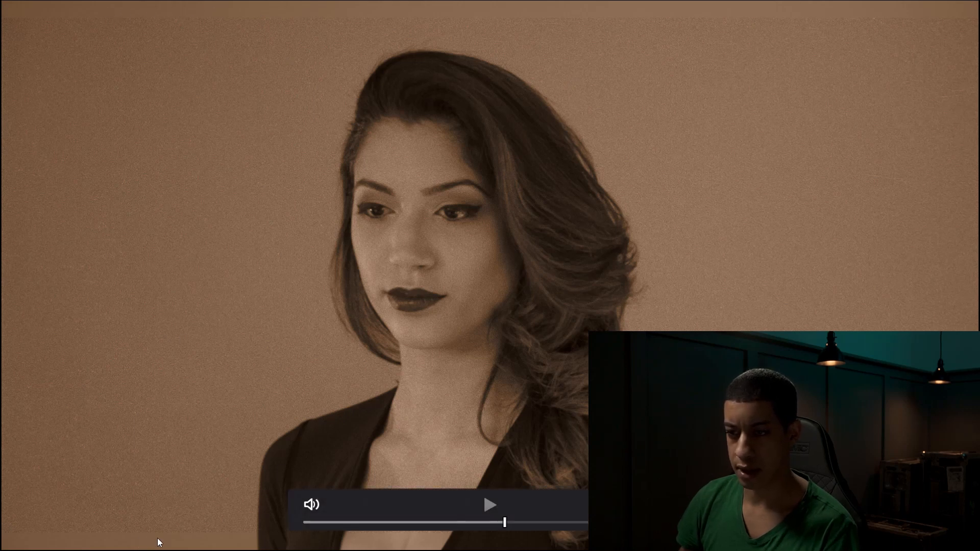
{"action": "key", "text": "Escape"}
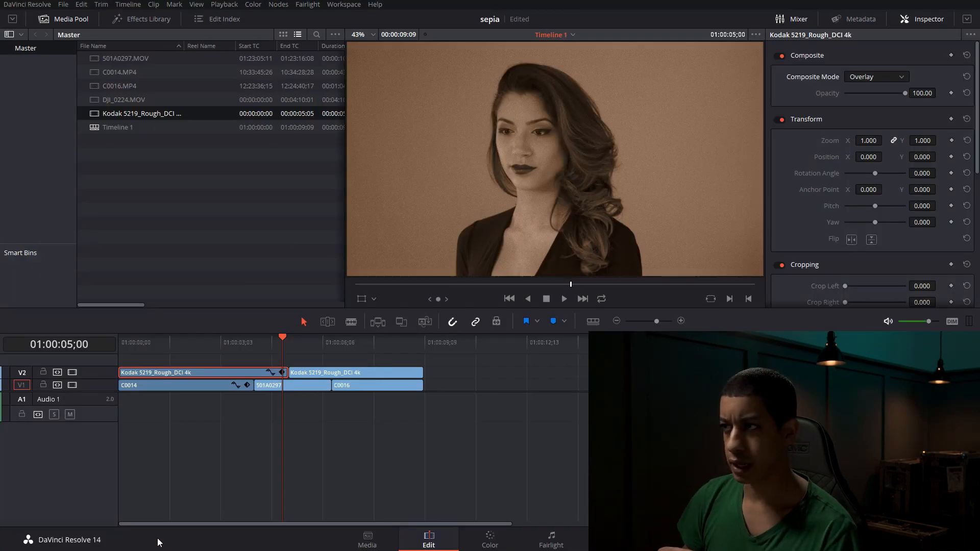
{"action": "scroll", "coordinate": [636, 77], "scroll_direction": "down", "scroll_amount": 2}
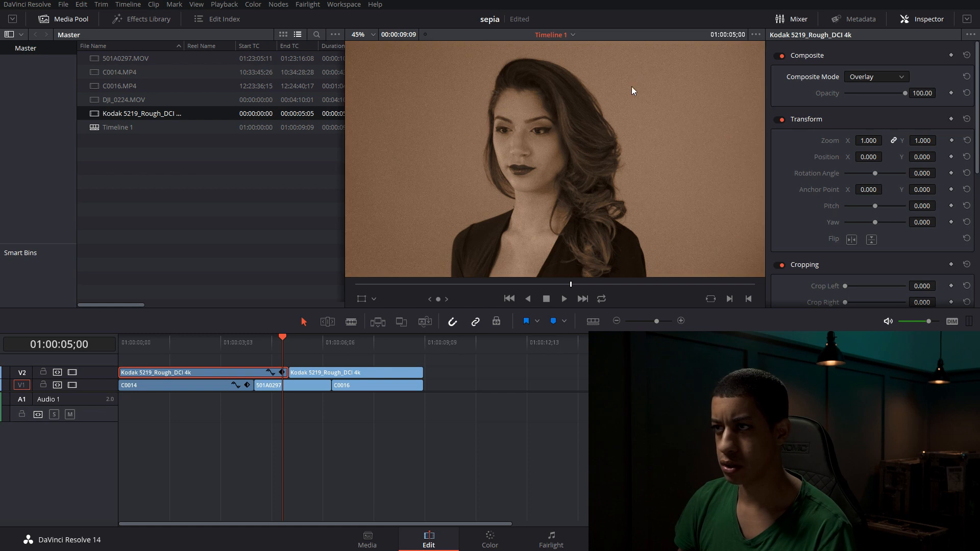
{"action": "scroll", "coordinate": [595, 80], "scroll_direction": "up", "scroll_amount": 3}
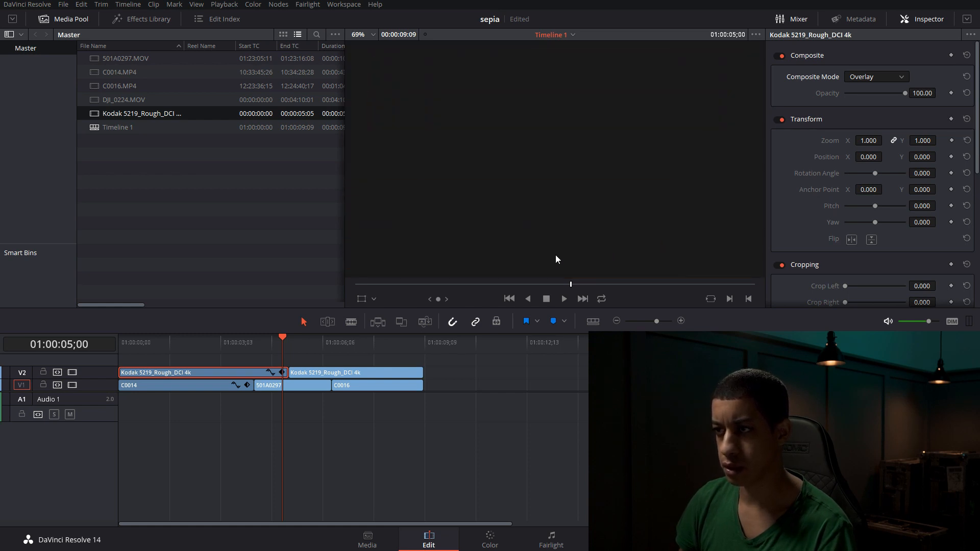
{"action": "scroll", "coordinate": [562, 102], "scroll_direction": "up", "scroll_amount": 2}
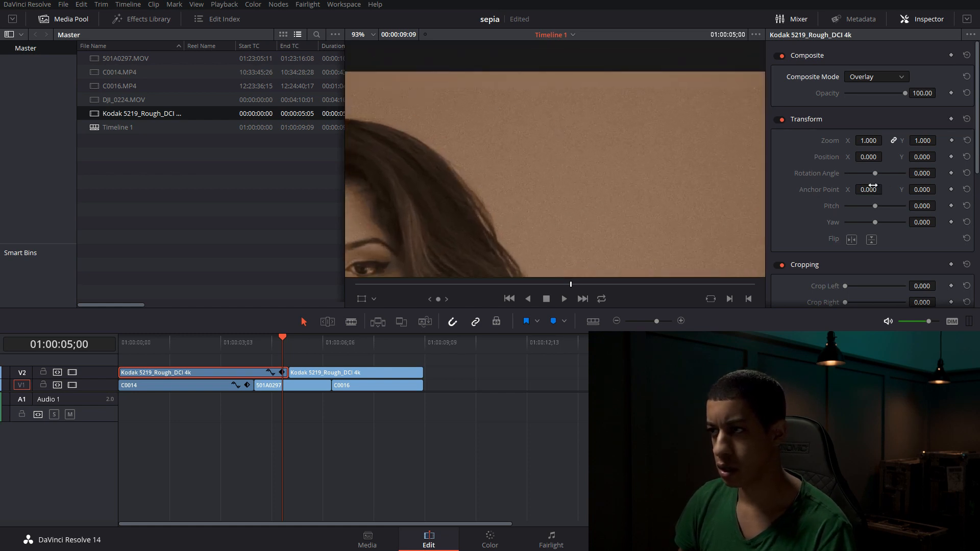
- Enlarge the first Kodak grain clip on V2 to a zoom of 2.000 and play back the coarser grain
{"action": "left_click_drag", "start_coordinate": [869, 139], "coordinate": [884, 139]}
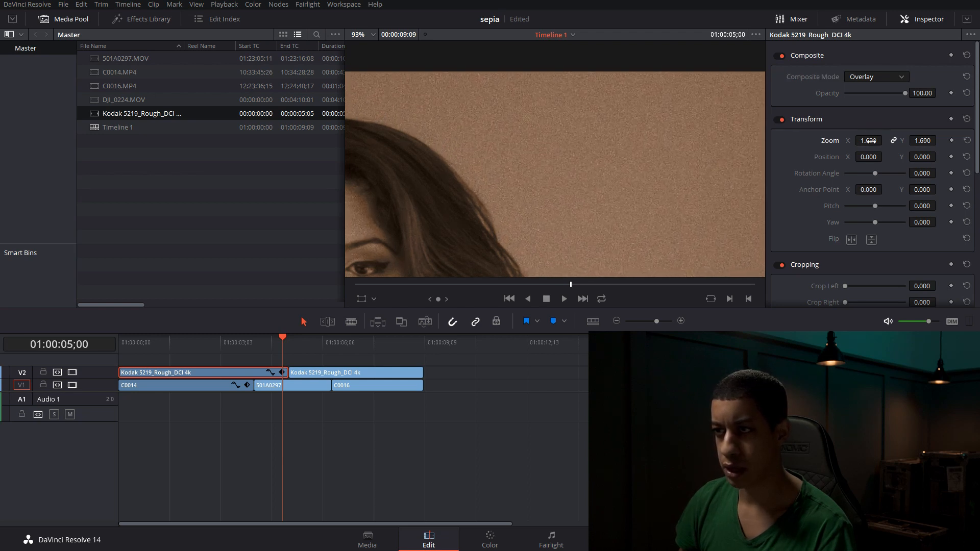
{"action": "scroll", "coordinate": [614, 226], "scroll_direction": "down", "scroll_amount": 3}
{"action": "scroll", "coordinate": [611, 224], "scroll_direction": "up", "scroll_amount": 3}
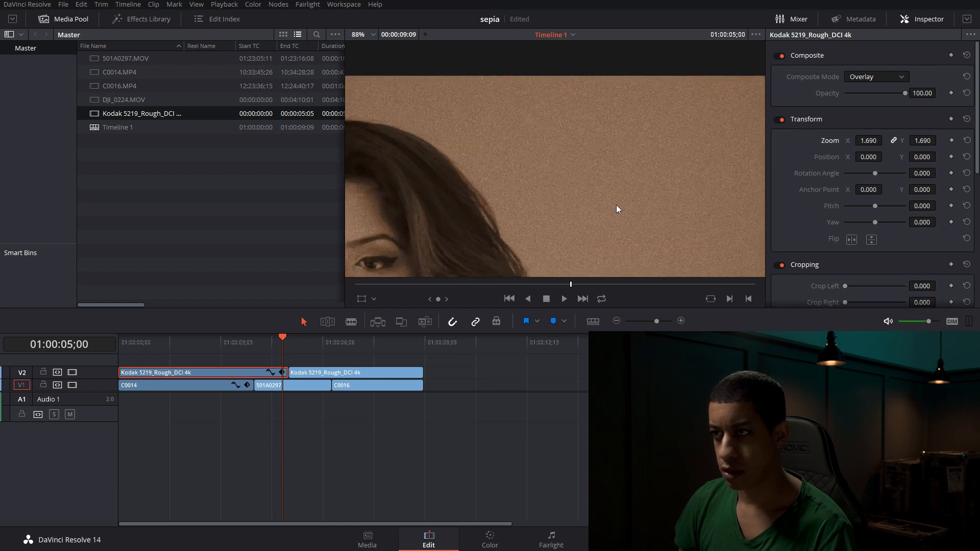
{"action": "scroll", "coordinate": [616, 209], "scroll_direction": "up", "scroll_amount": 1}
{"action": "double_click", "coordinate": [869, 140]}
{"action": "type", "text": "2"}
{"action": "key", "text": "Return"}
{"action": "scroll", "coordinate": [861, 261], "scroll_direction": "down", "scroll_amount": 5}
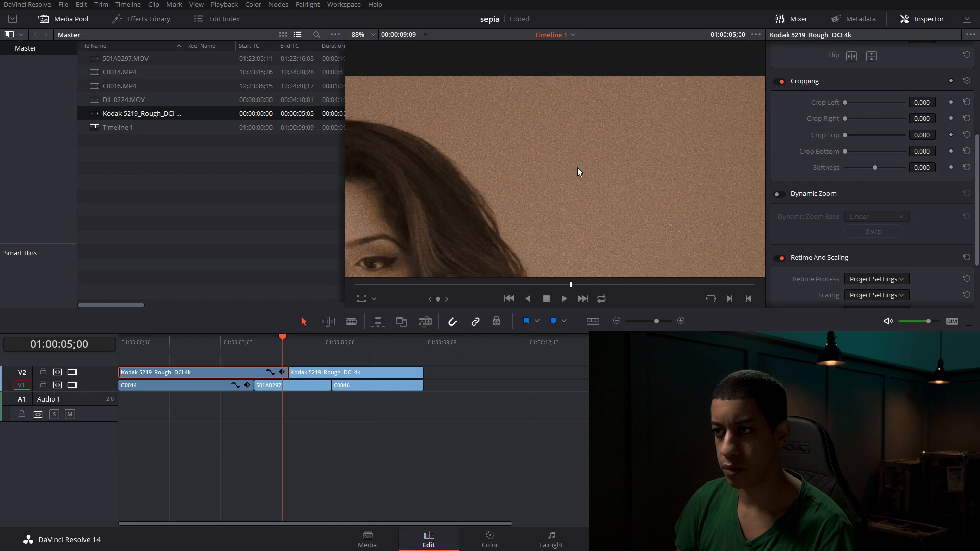
{"action": "scroll", "coordinate": [577, 167], "scroll_direction": "down", "scroll_amount": 3}
{"action": "key", "text": "ctrl+equal"}
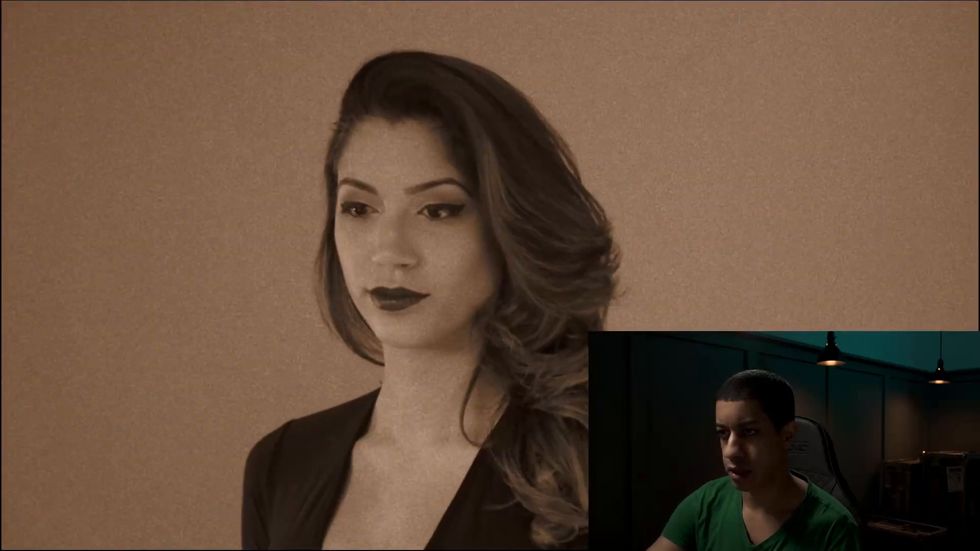
{"action": "key", "text": "space"}
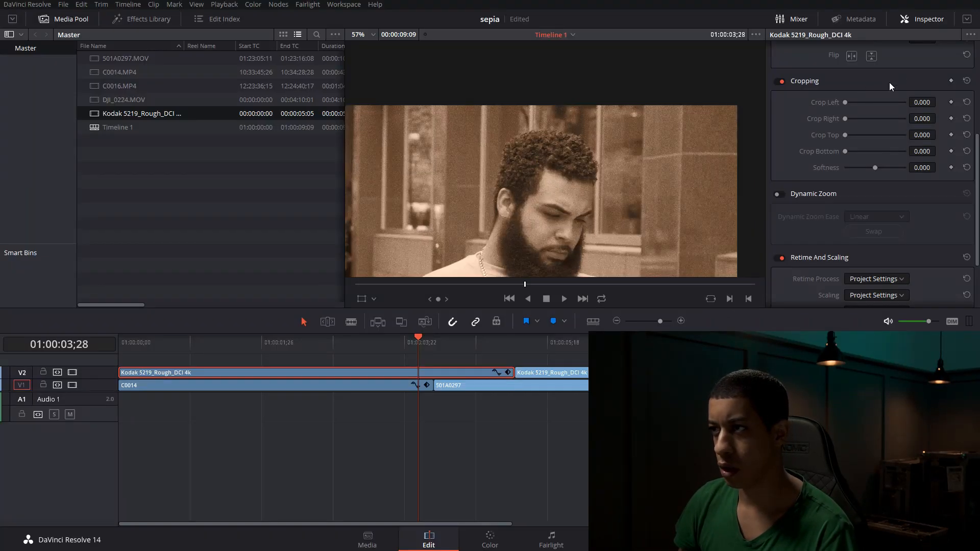
- Set the first grain clip's opacity to 50
{"action": "scroll", "coordinate": [889, 173], "scroll_direction": "up", "scroll_amount": 4}
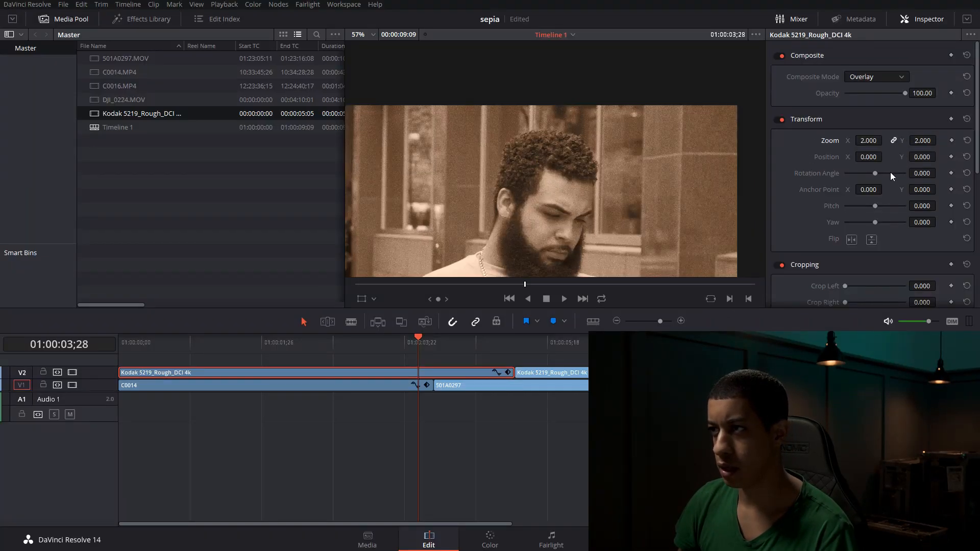
{"action": "left_click_drag", "start_coordinate": [902, 93], "coordinate": [883, 97]}
{"action": "left_click", "coordinate": [922, 93]}
{"action": "type", "text": "5"}
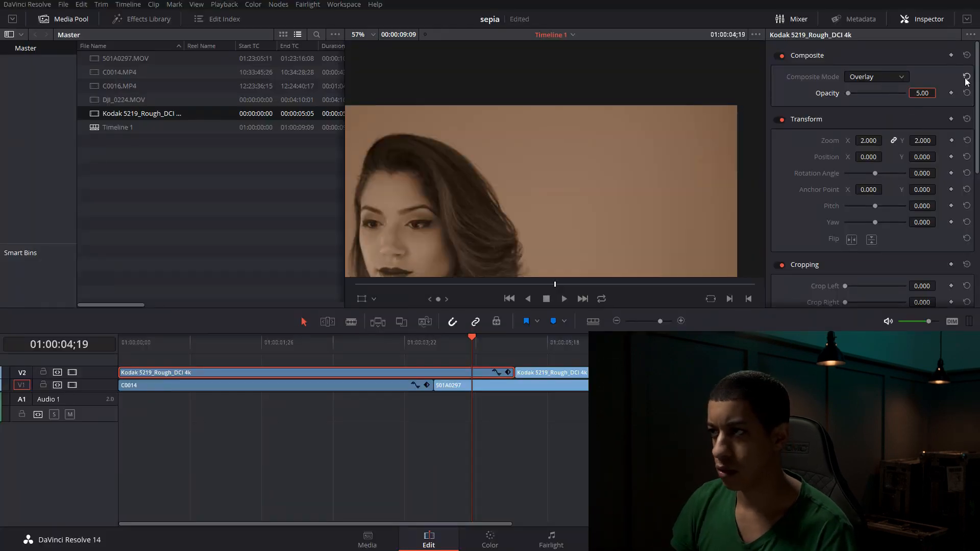
{"action": "double_click", "coordinate": [921, 93]}
{"action": "type", "text": "50"}
{"action": "key", "text": "Return"}
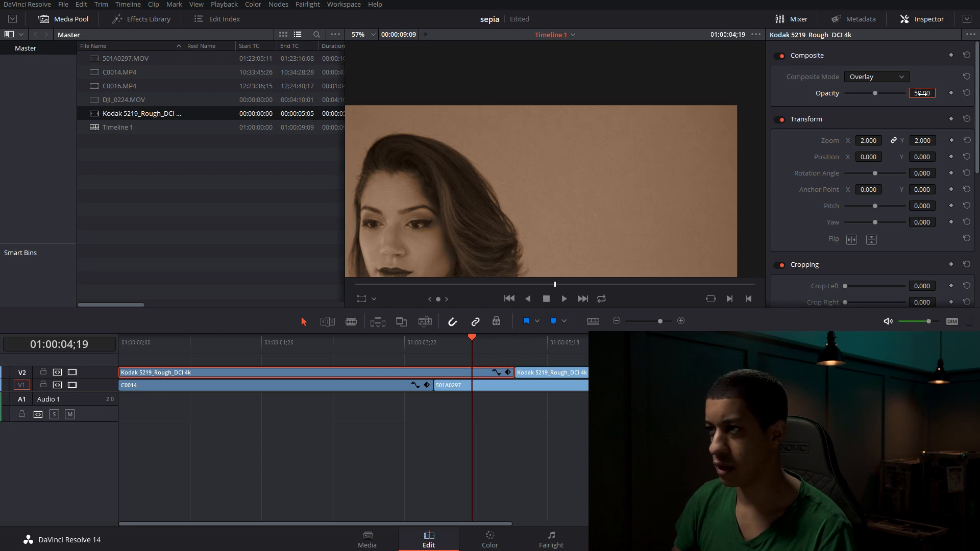
- Set the opacity of the second Kodak grain clip on V2 to 50
{"action": "left_click", "coordinate": [273, 339]}
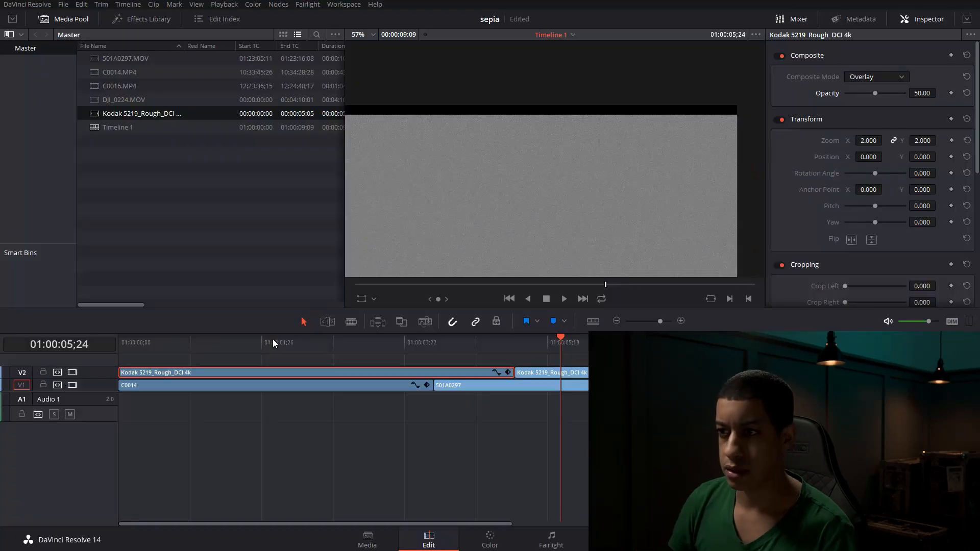
{"action": "left_click", "coordinate": [551, 372]}
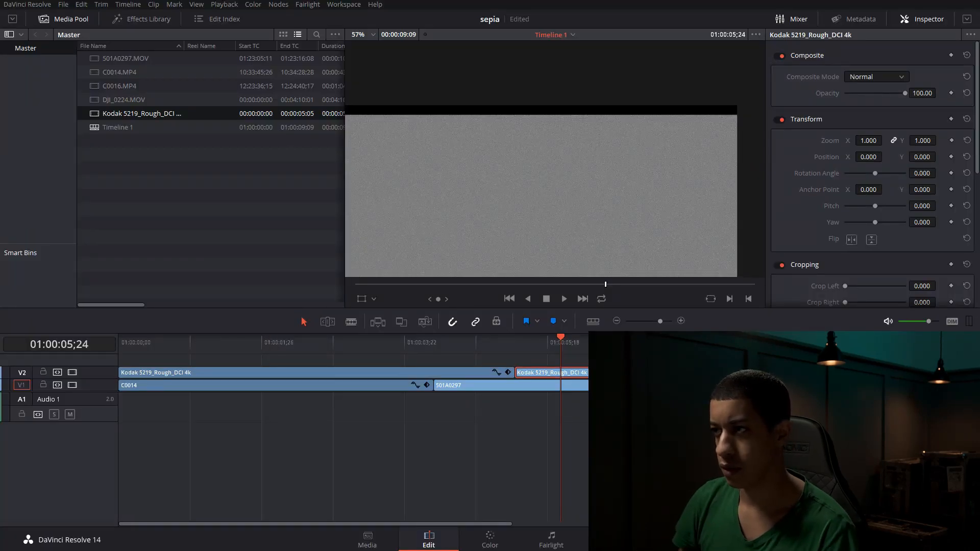
{"action": "double_click", "coordinate": [921, 93]}
{"action": "type", "text": "50"}
{"action": "key", "text": "Return"}
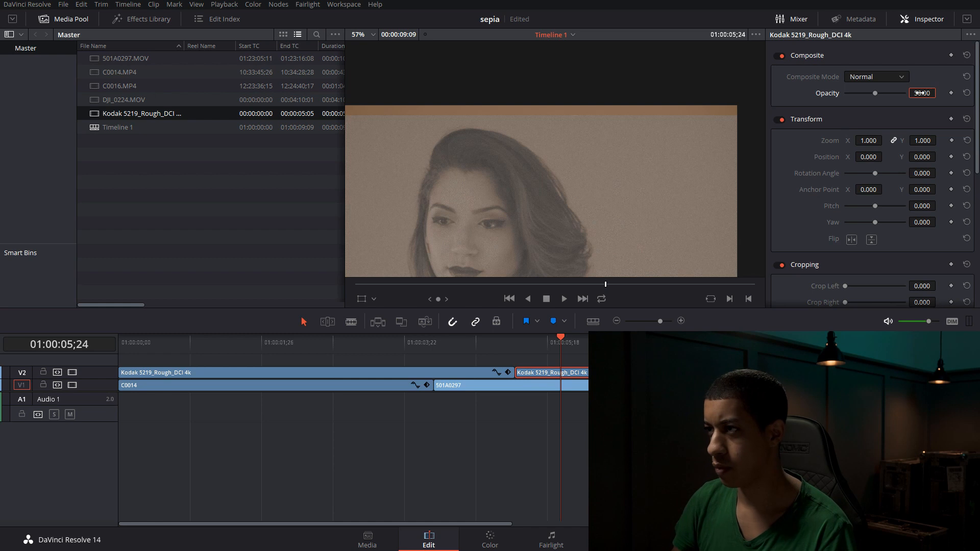
- Set the second grain clip's composite mode to Overlay and its zoom to 2.000
{"action": "left_click", "coordinate": [894, 79]}
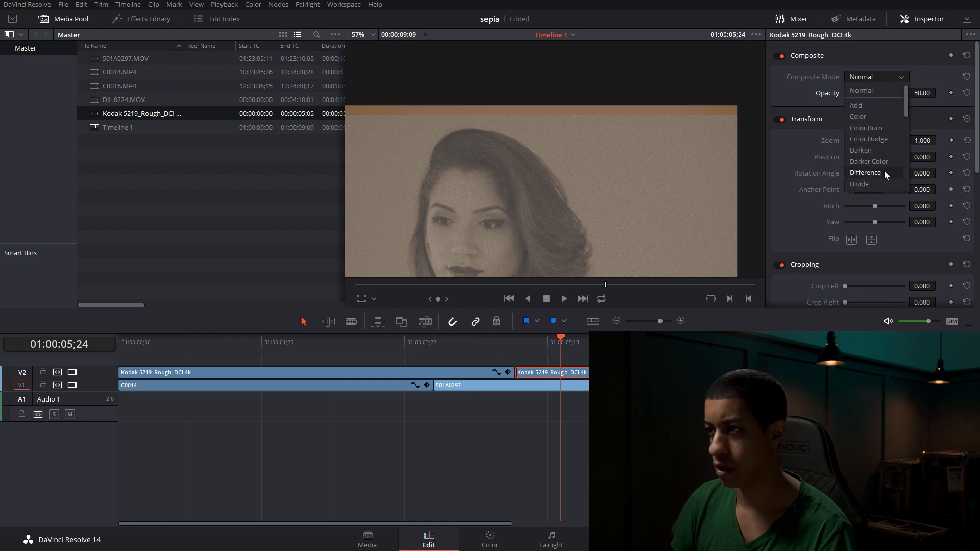
{"action": "scroll", "coordinate": [882, 170], "scroll_direction": "down", "scroll_amount": 5}
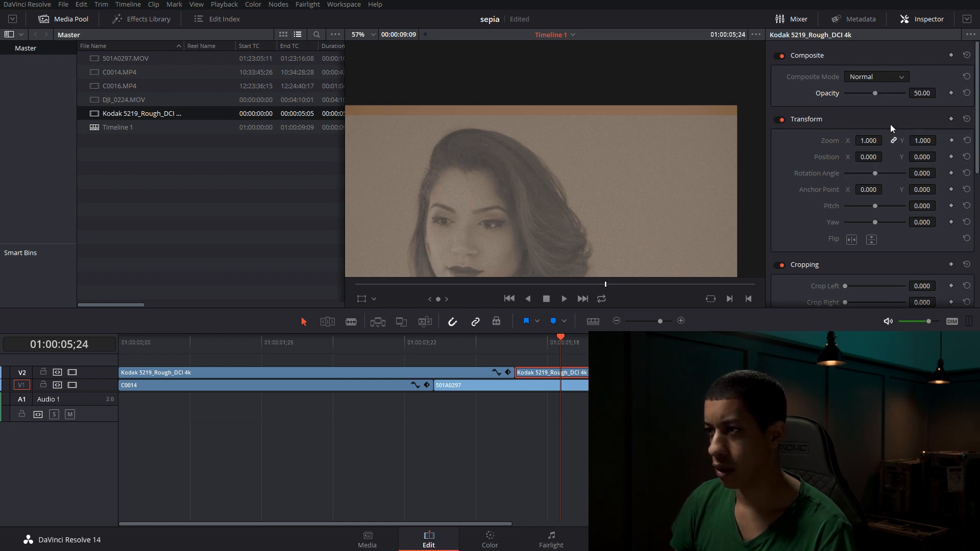
{"action": "left_click", "coordinate": [891, 125]}
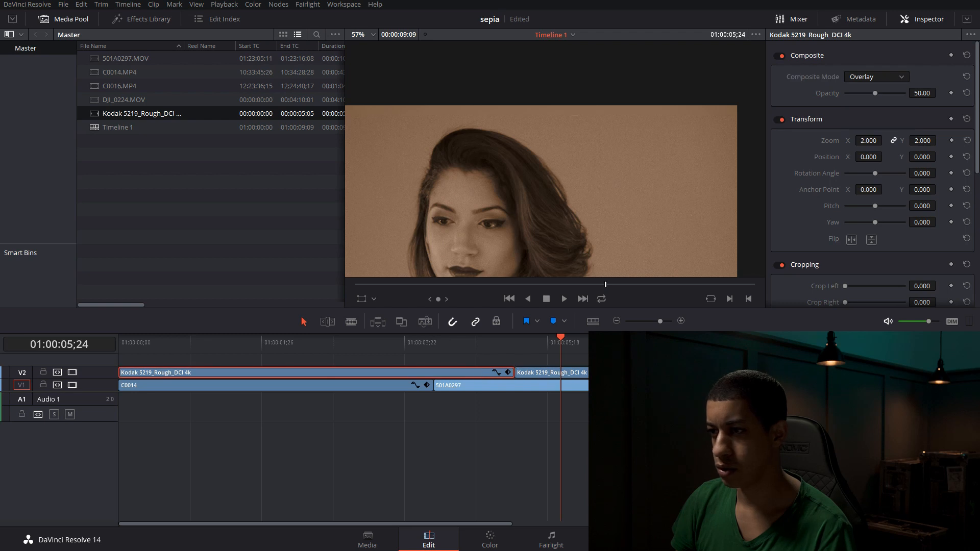
{"action": "double_click", "coordinate": [873, 139]}
{"action": "type", "text": "2"}
{"action": "key", "text": "Return"}
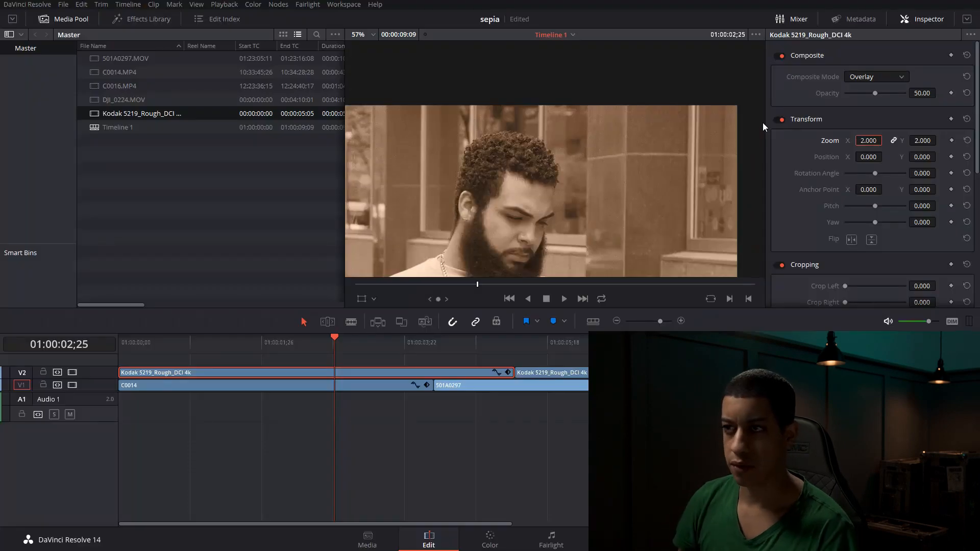
- On the Color page, adjust the colour temperature of node 02 on clip 01, the man with the phone
{"action": "left_click", "coordinate": [489, 540]}
{"action": "left_click", "coordinate": [35, 318]}
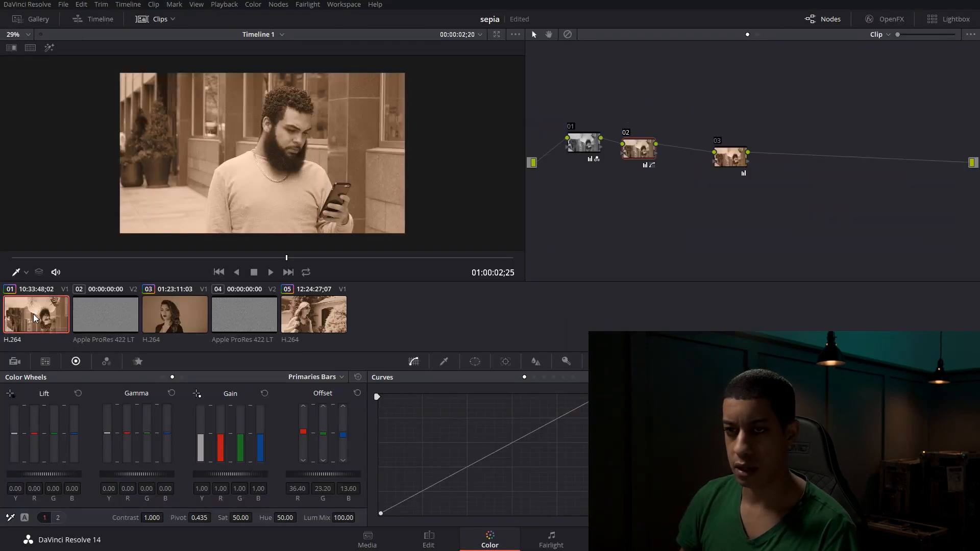
{"action": "left_click", "coordinate": [647, 149]}
{"action": "left_click_drag", "start_coordinate": [647, 149], "coordinate": [651, 163]}
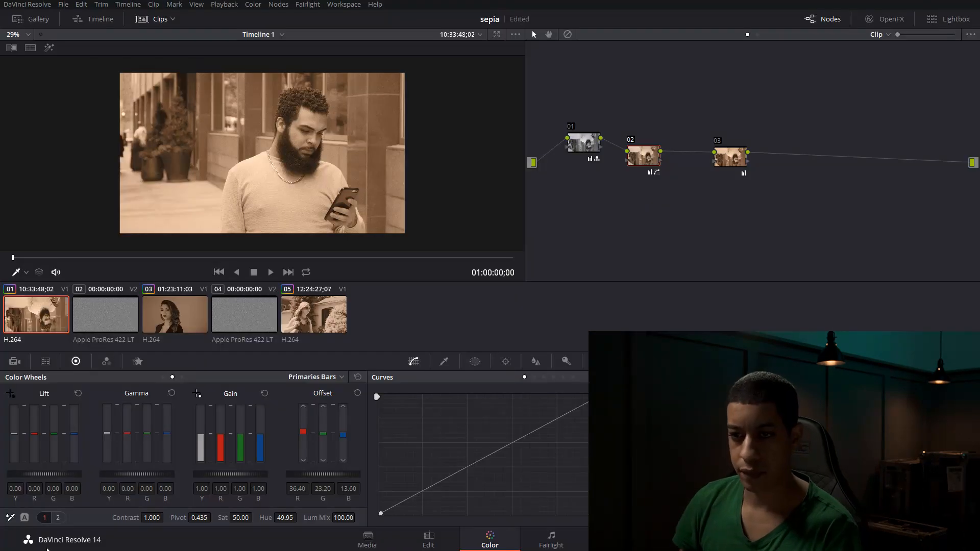
{"action": "left_click", "coordinate": [58, 518]}
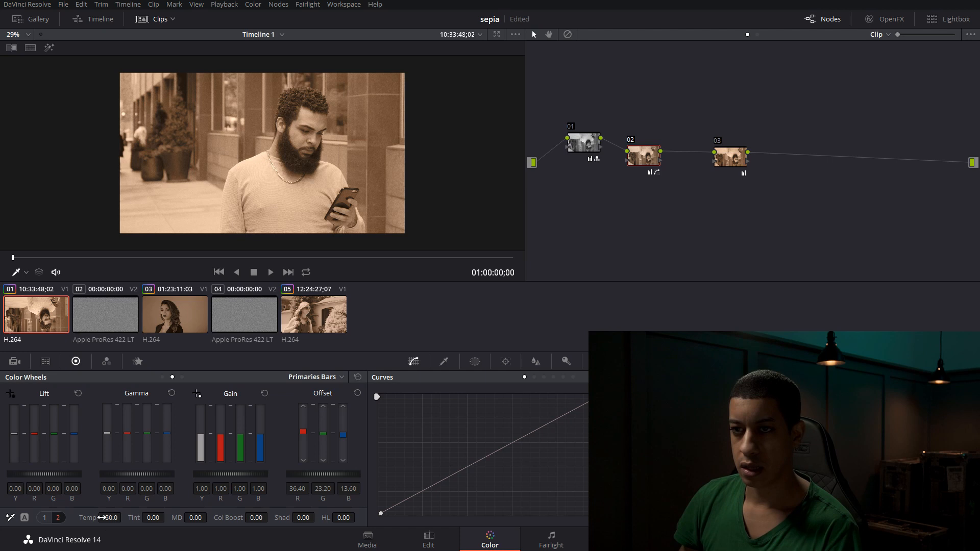
- Set the colour temperature of clip 03's node 02 to 182 and select node 02 on clip 05
{"action": "left_click", "coordinate": [170, 316]}
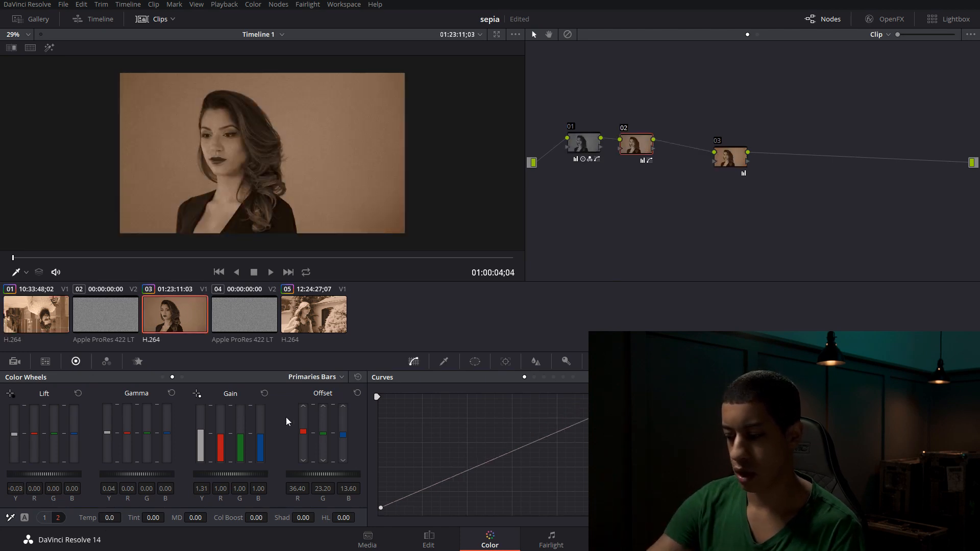
{"action": "key", "text": "ctrl+z"}
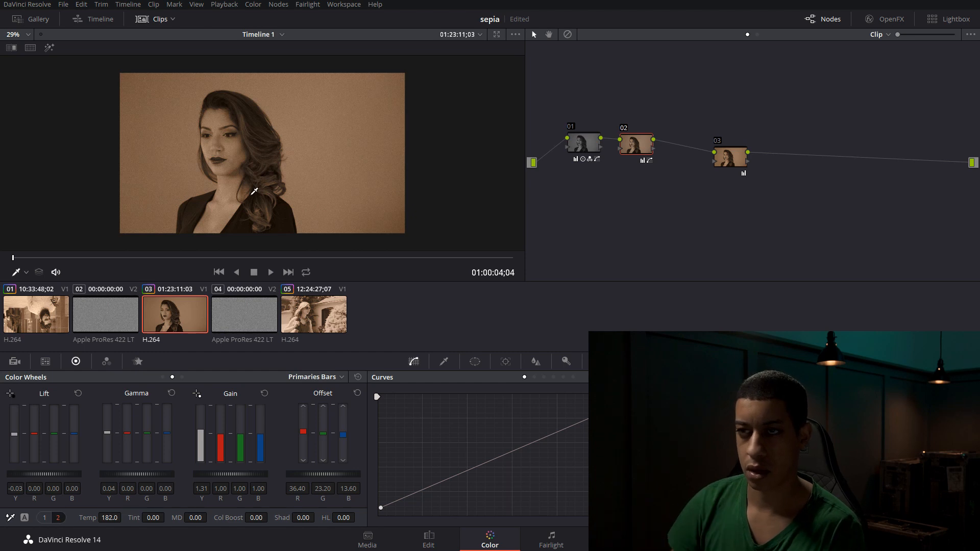
{"action": "left_click", "coordinate": [319, 320]}
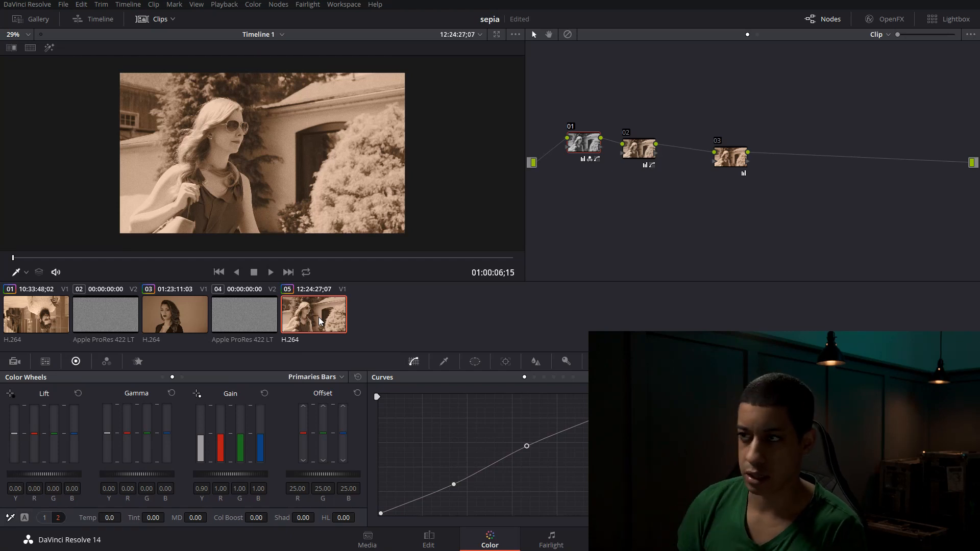
{"action": "left_click", "coordinate": [642, 155]}
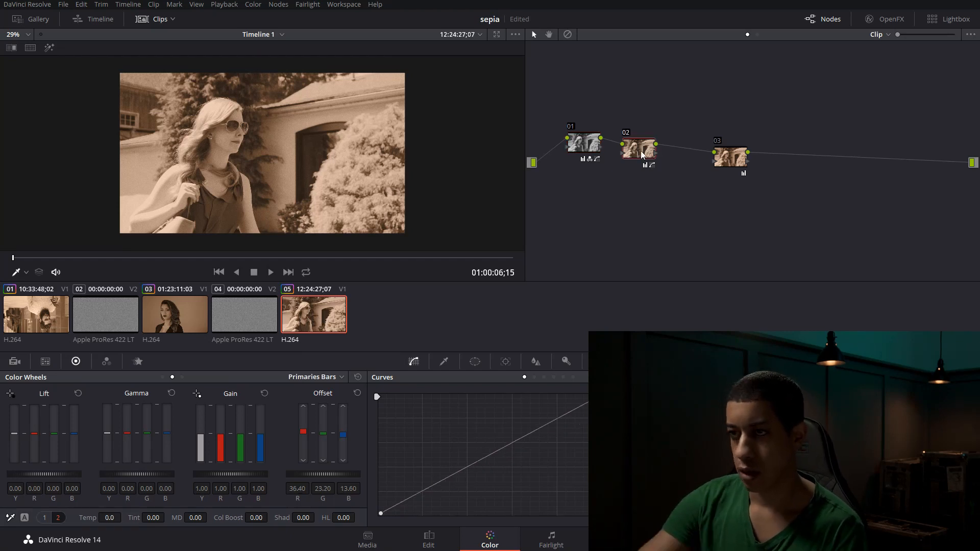